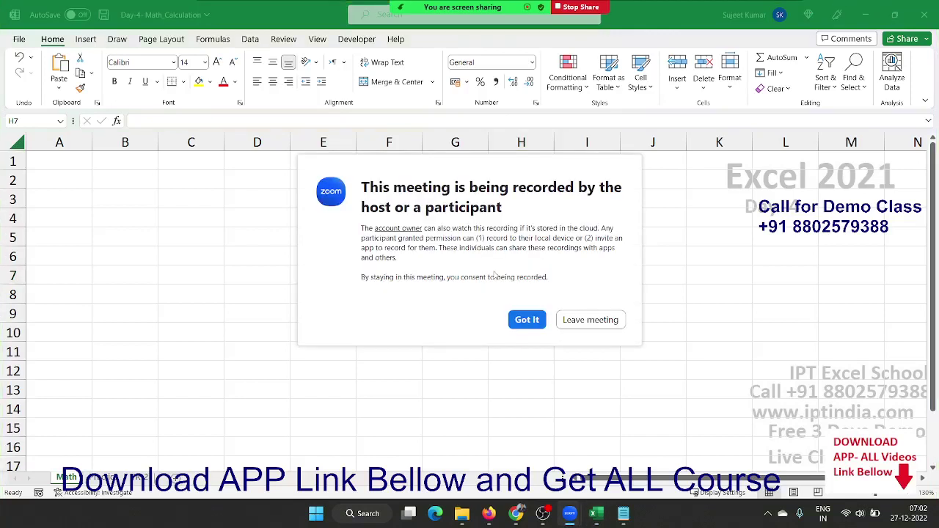
Dismiss the Zoom notice and enter 20 in B2 and 30 in C2
left_click(522, 323)
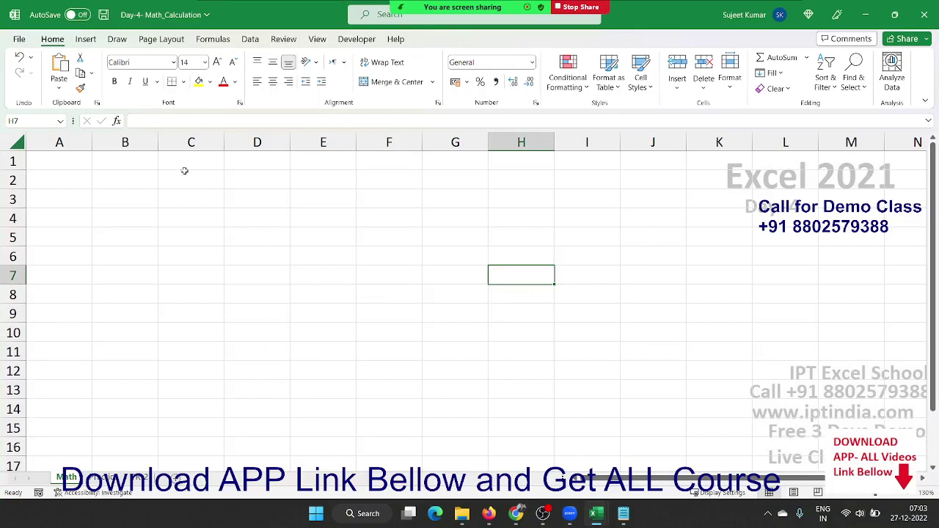
left_click(145, 180)
type("20")
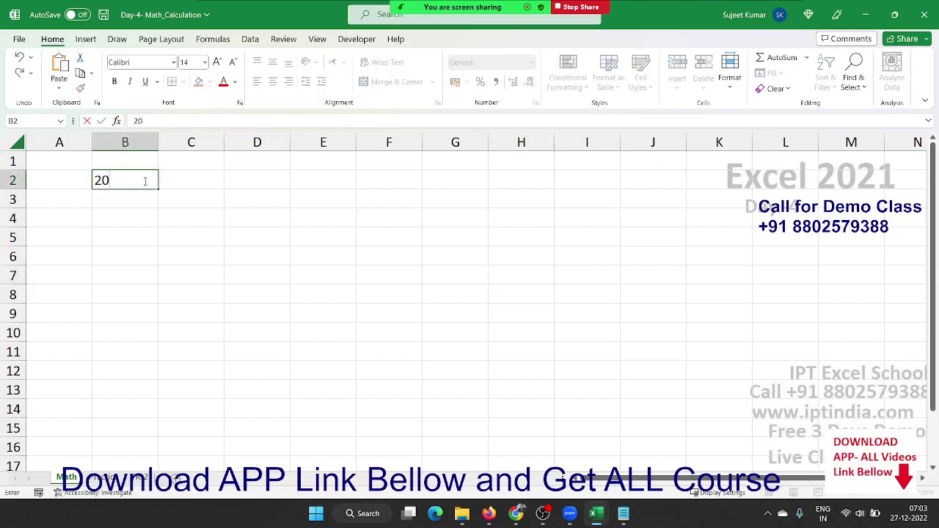
key("Tab")
type("30")
key("Tab")
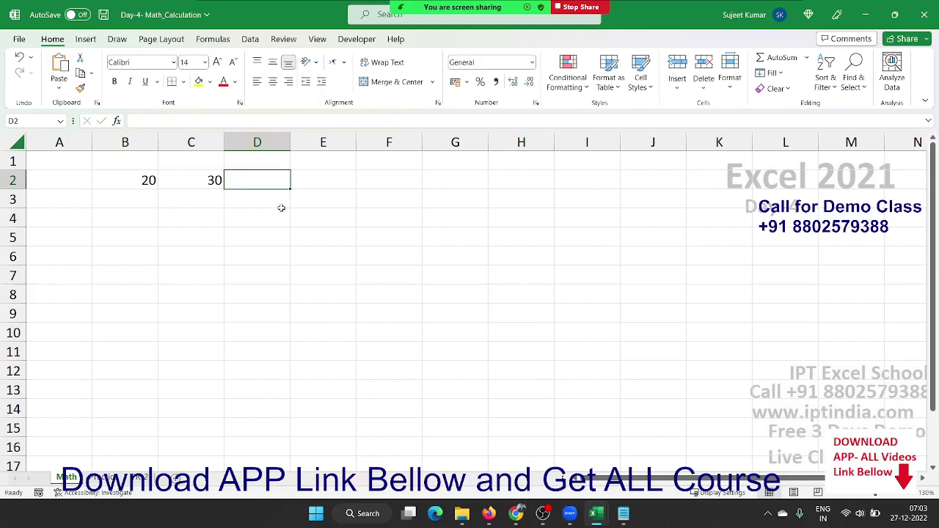
Total them in D2 with =SUM(B2:C2), giving 50
type("=")
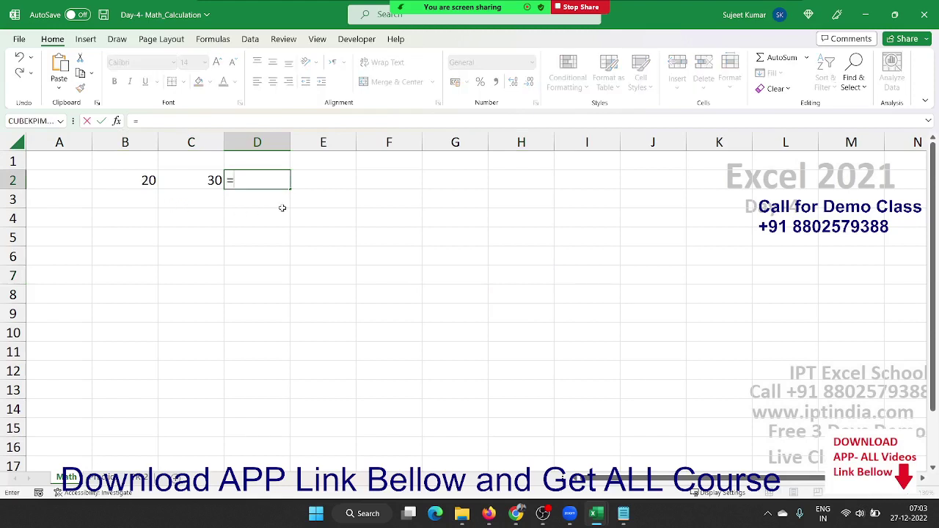
type("sum")
key("Tab")
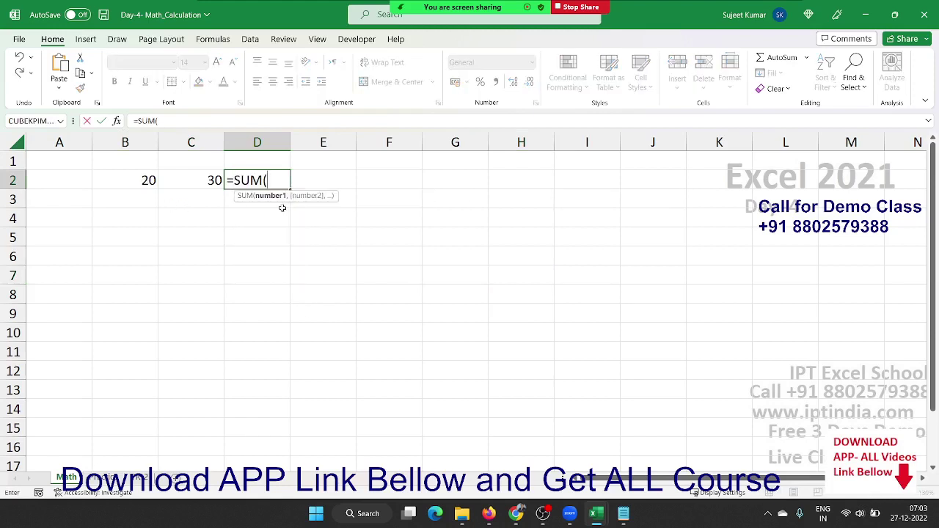
key("Left")
key("shift+Left")
type(")")
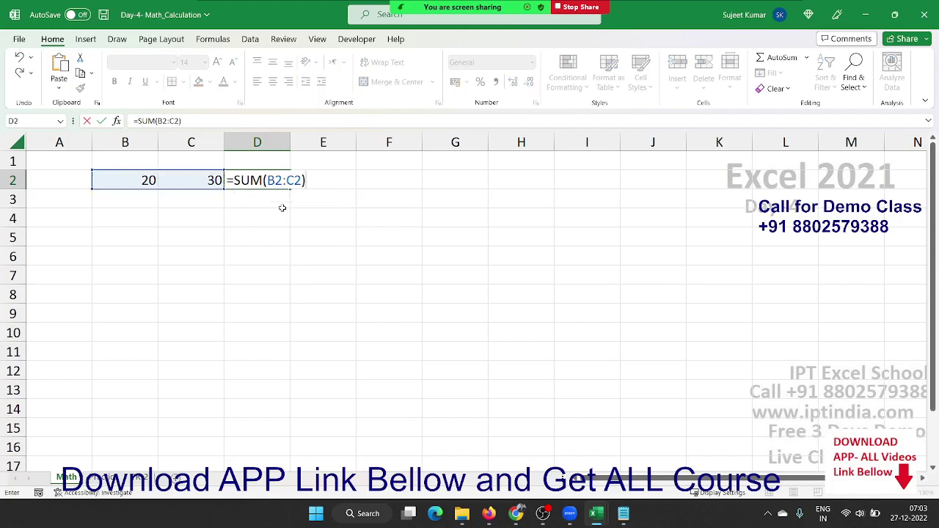
key("Return")
key("Up")
Enter =B2+C2 in D3, which also returns 50
left_click(281, 205)
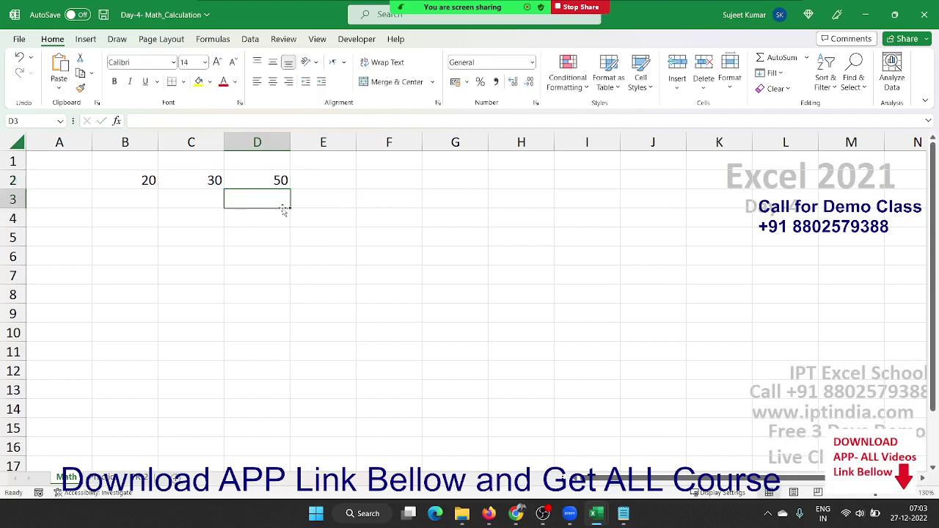
type("=-")
key("BackSpace")
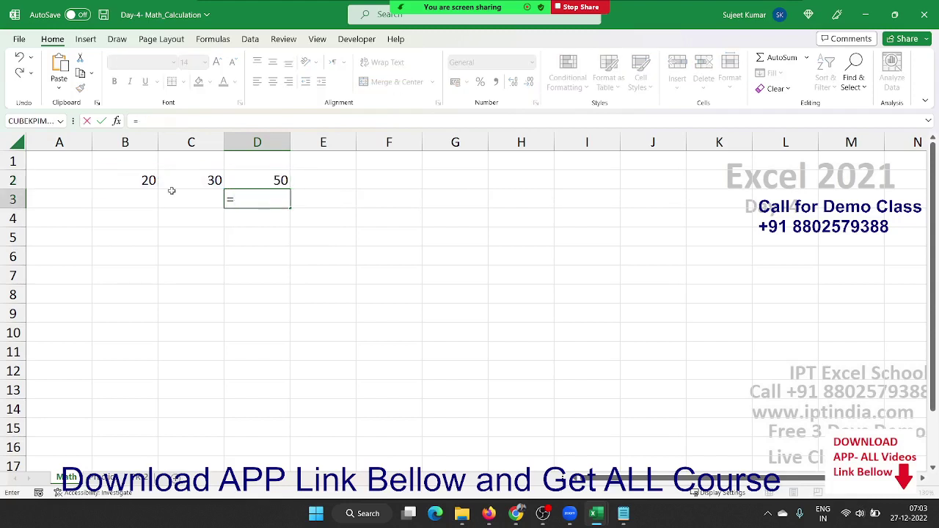
left_click(144, 179)
type("+")
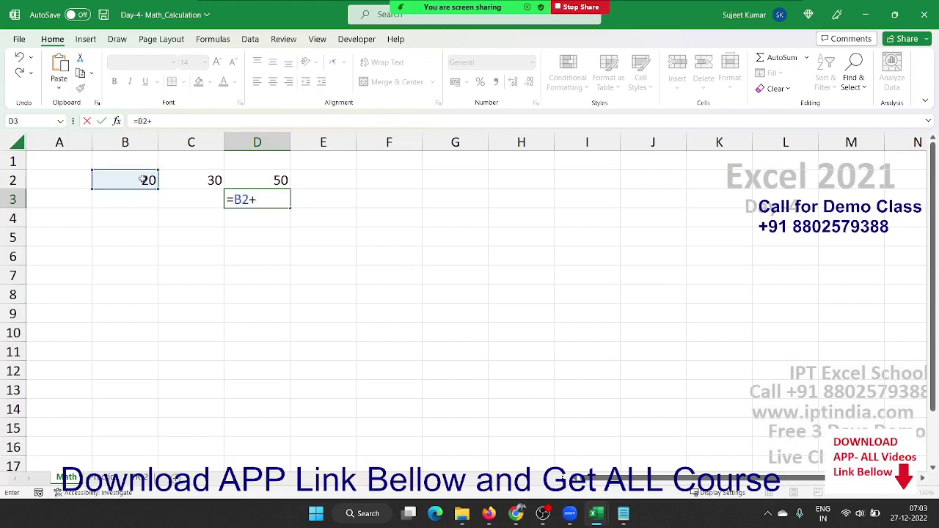
left_click(185, 184)
key("Return")
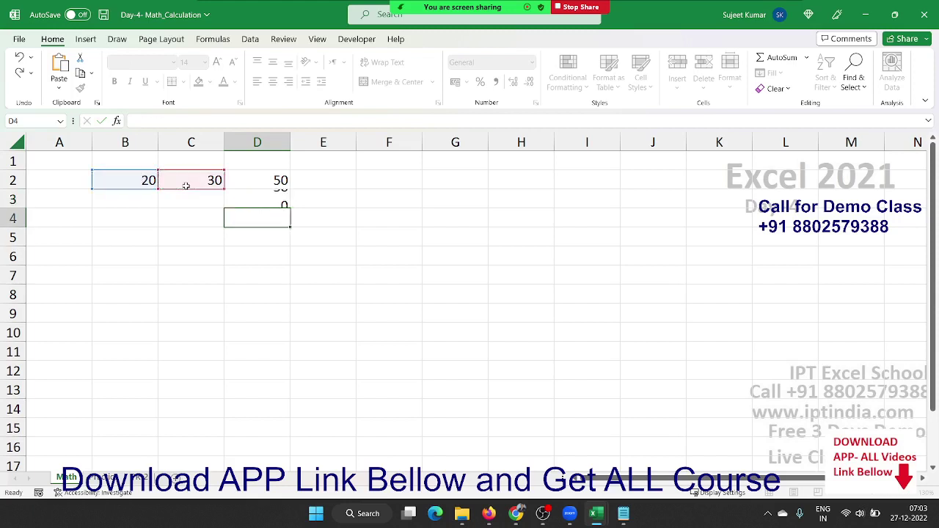
key("Up")
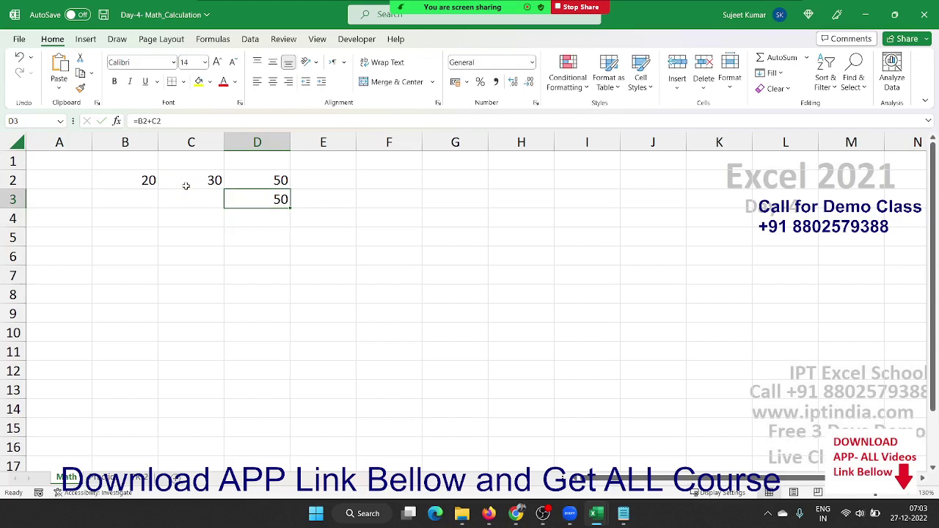
Show D2's SUM range in edit mode for comparison, then move toward B5
key("Up")
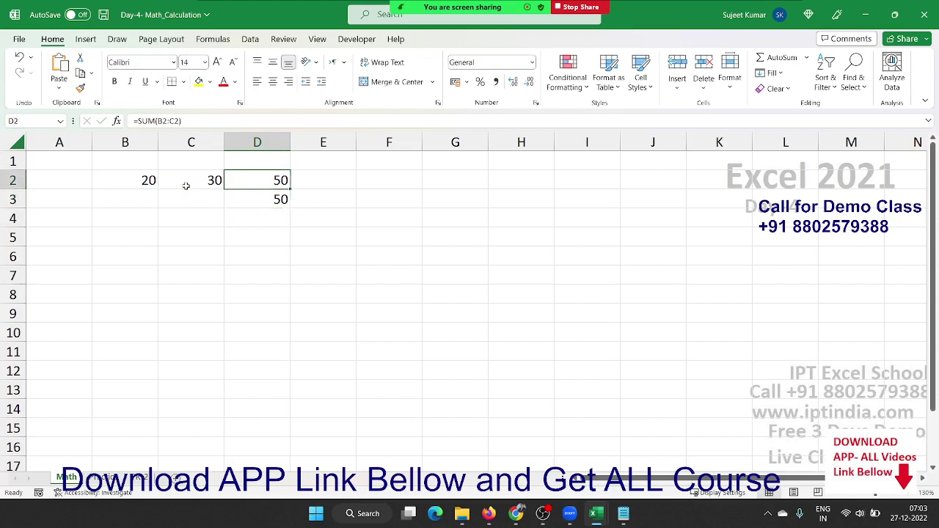
key("F2")
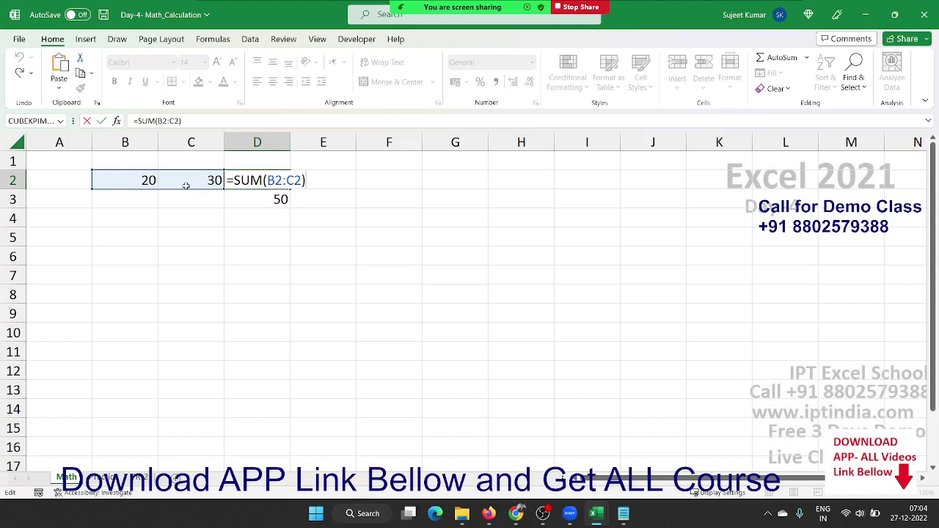
key("Return")
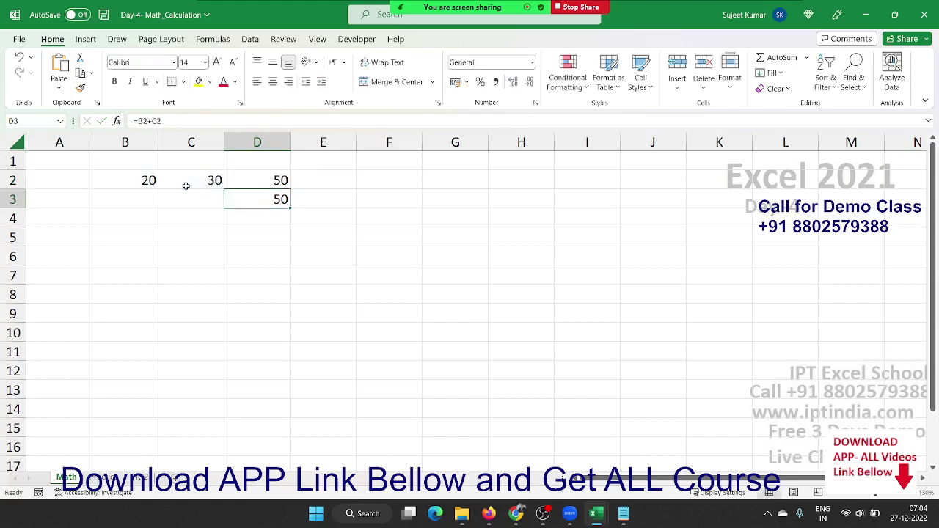
key("Down")
key("Down")
key("Left")
key("Left")
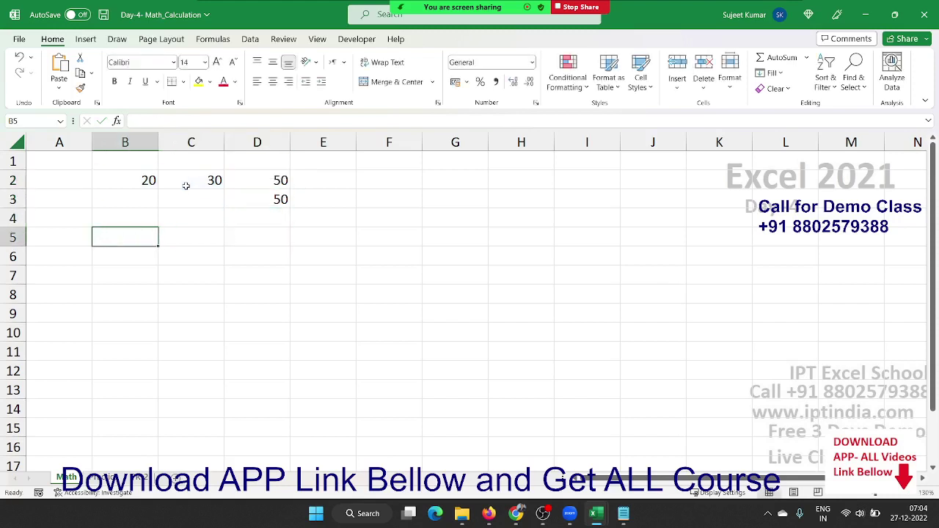
Enter headings Q1 and Q2 in B5:C5 with values 50 and 65 below
type("Q1")
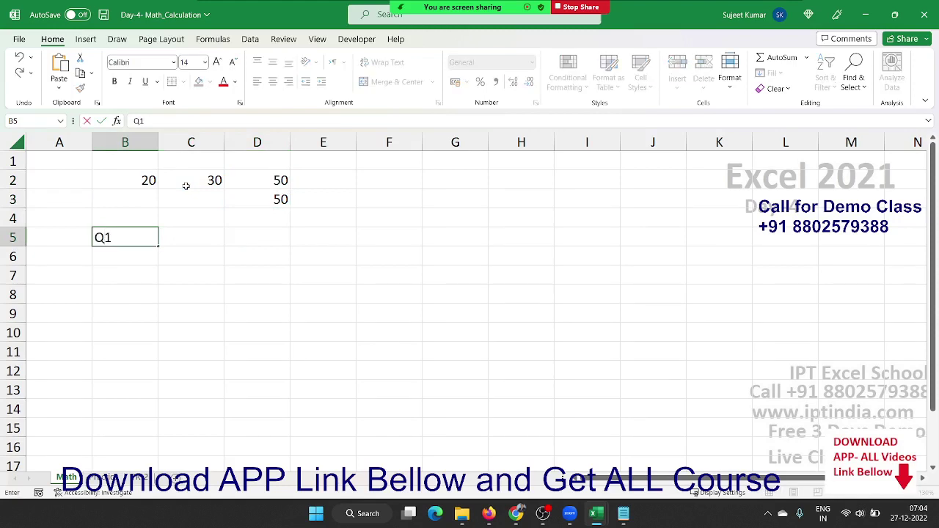
key("Tab")
type("Q2")
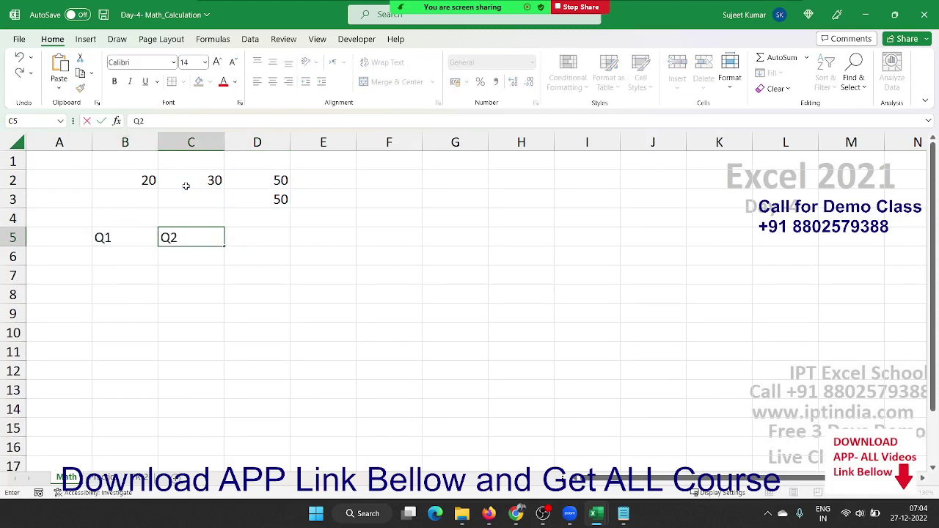
key("Return")
key("Left")
type("50")
key("Tab")
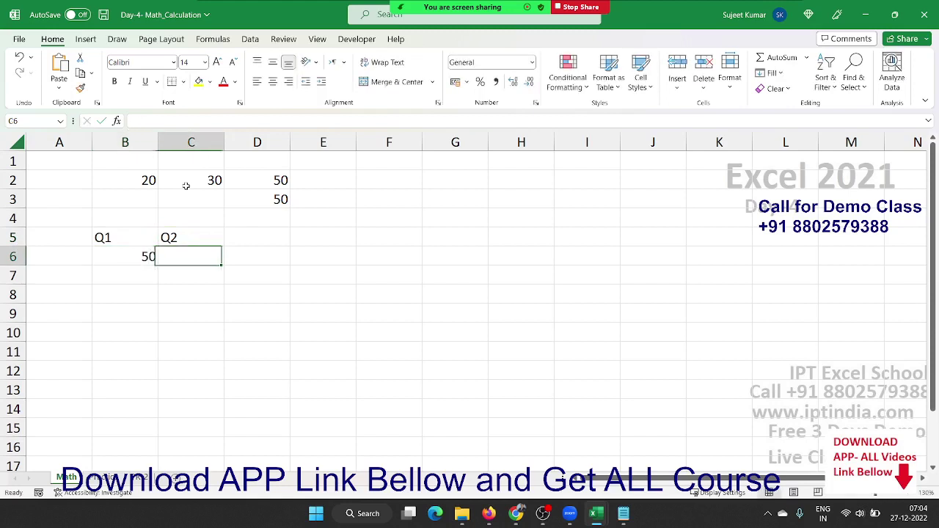
type("65")
key("Tab")
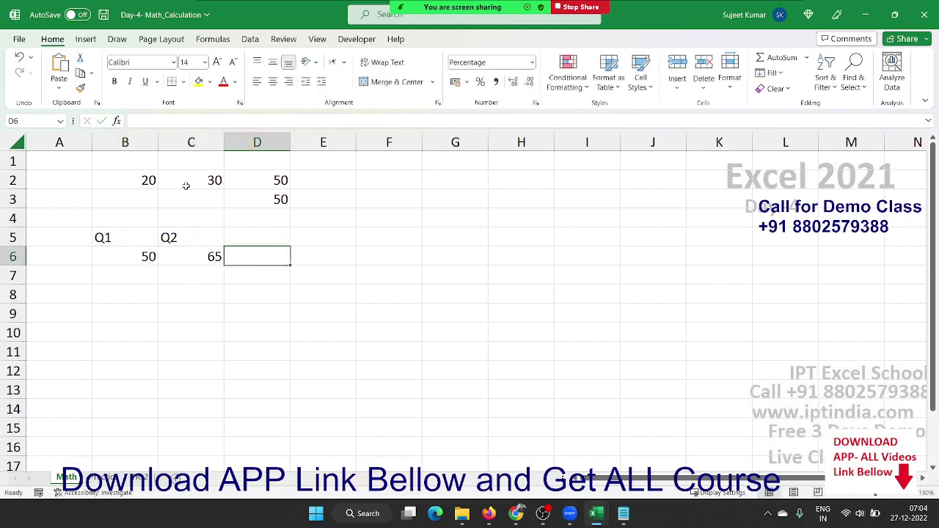
Add the Gr heading in D5 and start a formula with '='
key("Up")
type("Gr")
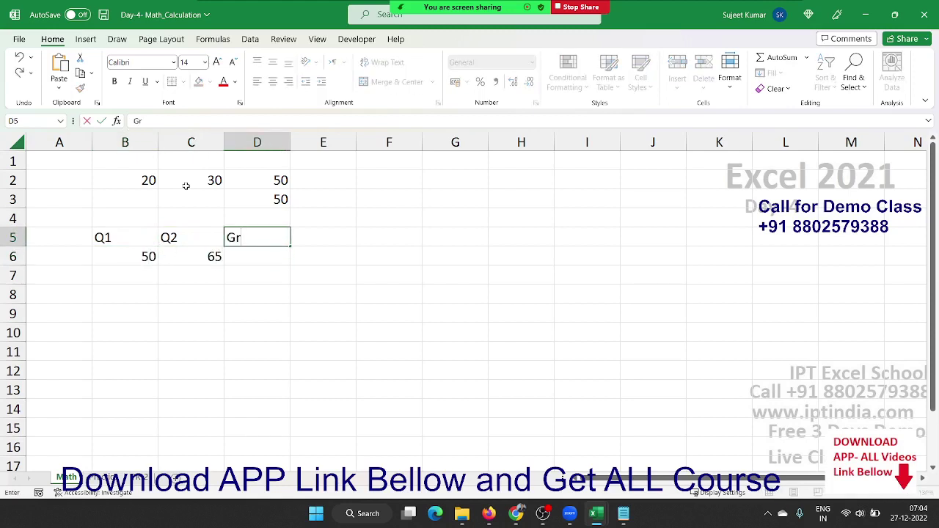
key("Return")
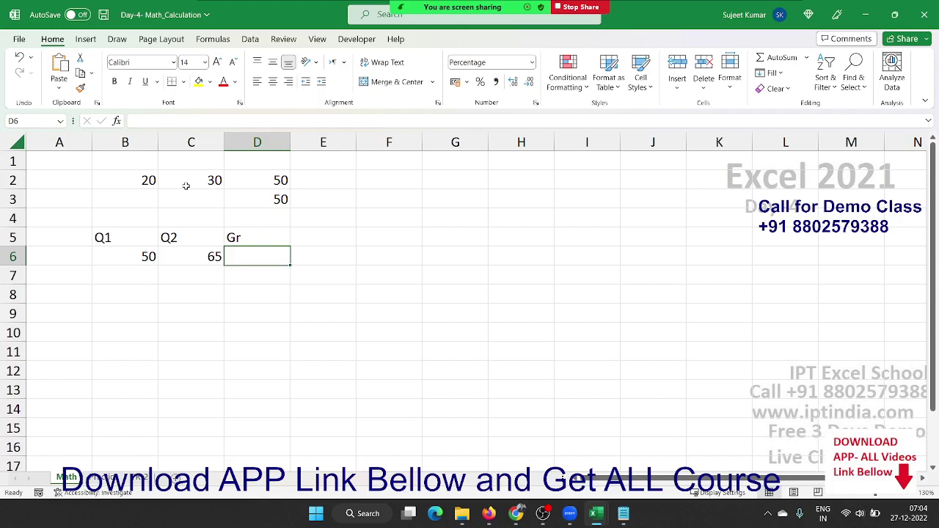
type("=")
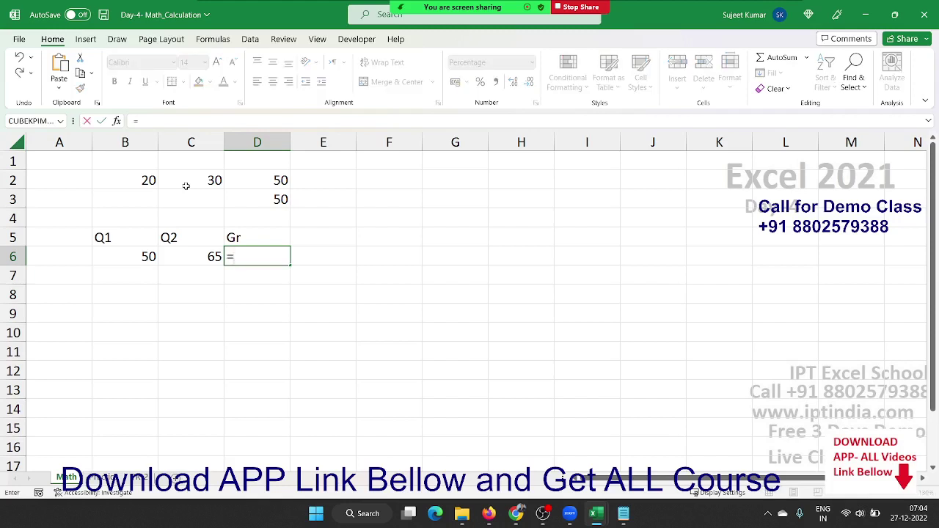
Cancel the D6 entry and put 2+2/2 in D7 as plain text
key("Escape")
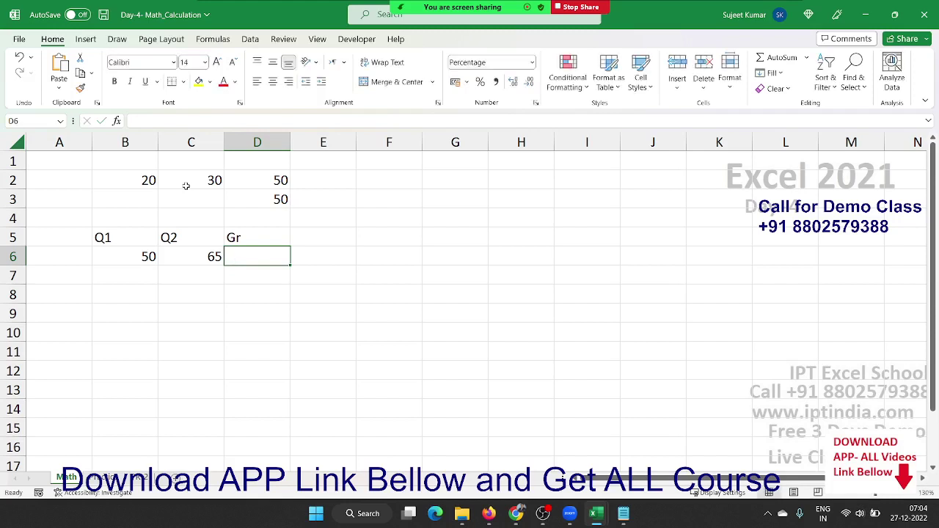
key("Down")
type("2+2")
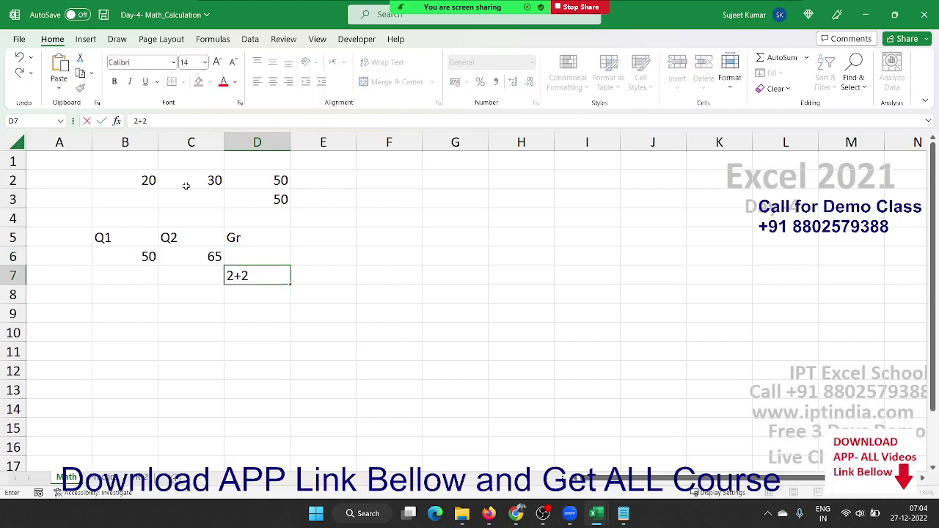
type("/2")
key("Return")
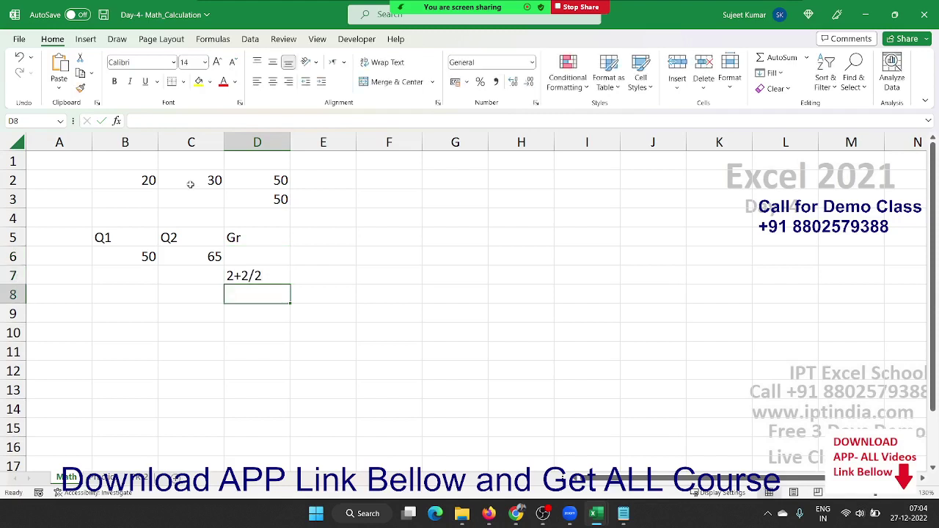
key("Up")
key("Up")
key("Down")
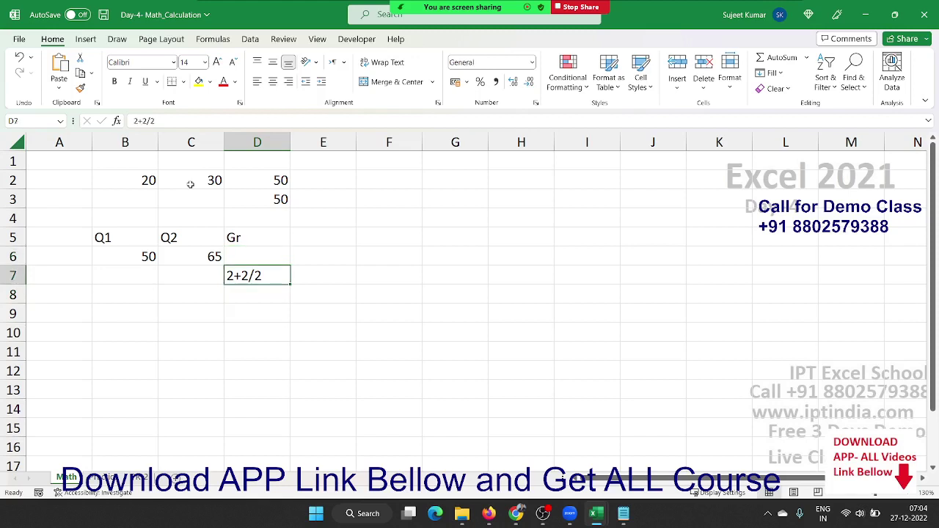
key("Up")
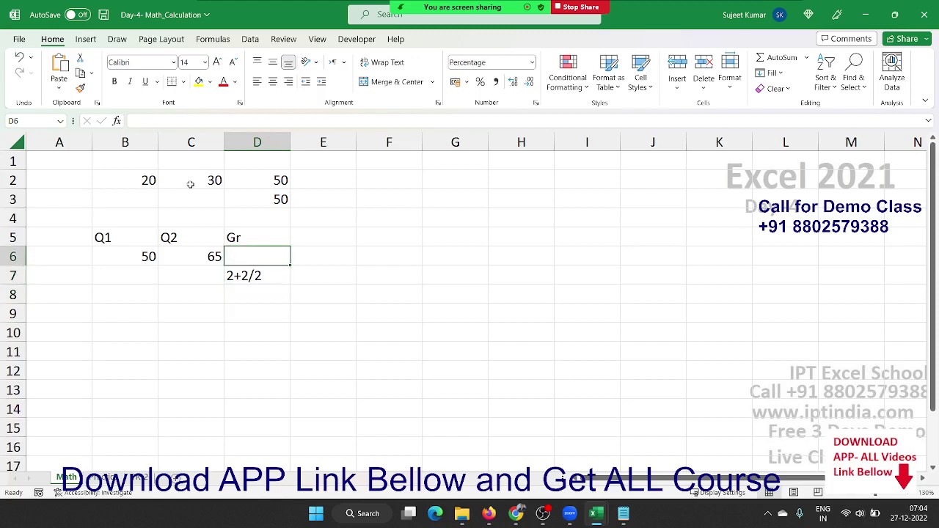
Build the formula =C6-B6/B6 in D6 by referencing C6 and B6
type("=")
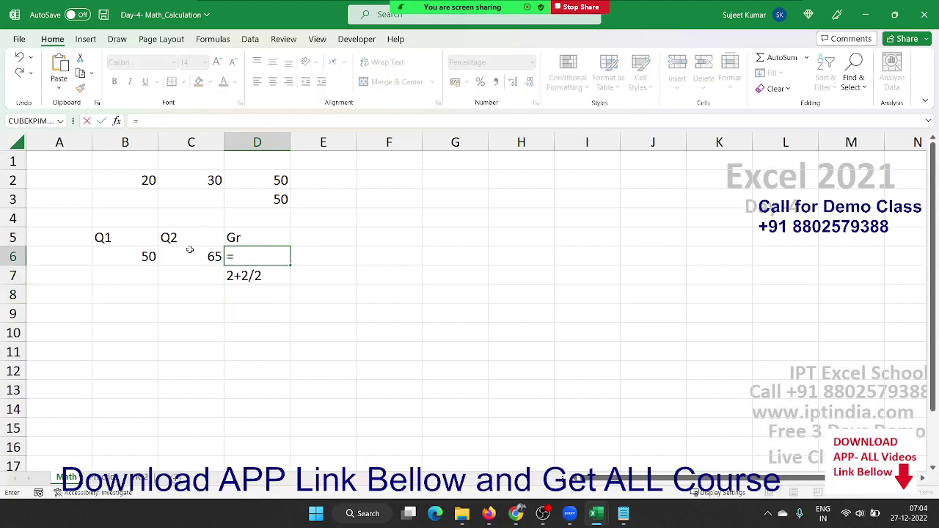
left_click(197, 256)
type("-")
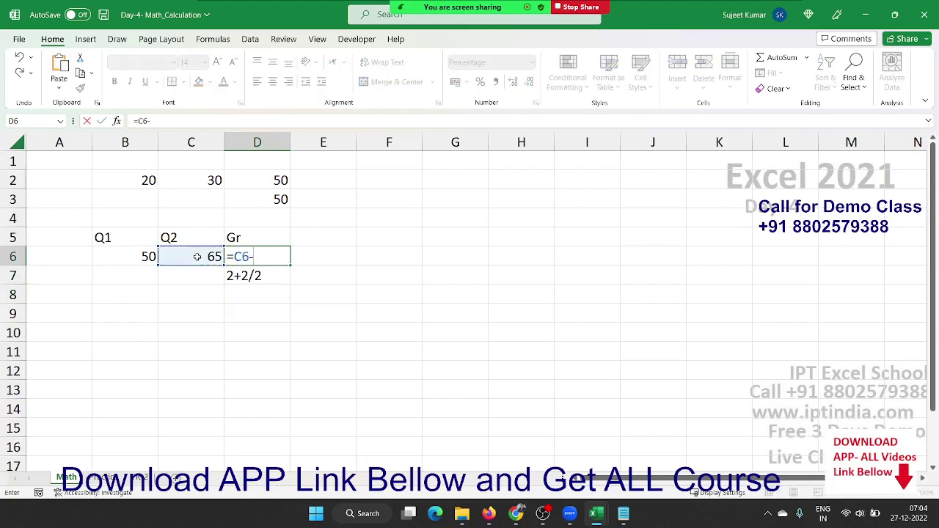
left_click(122, 256)
type("/")
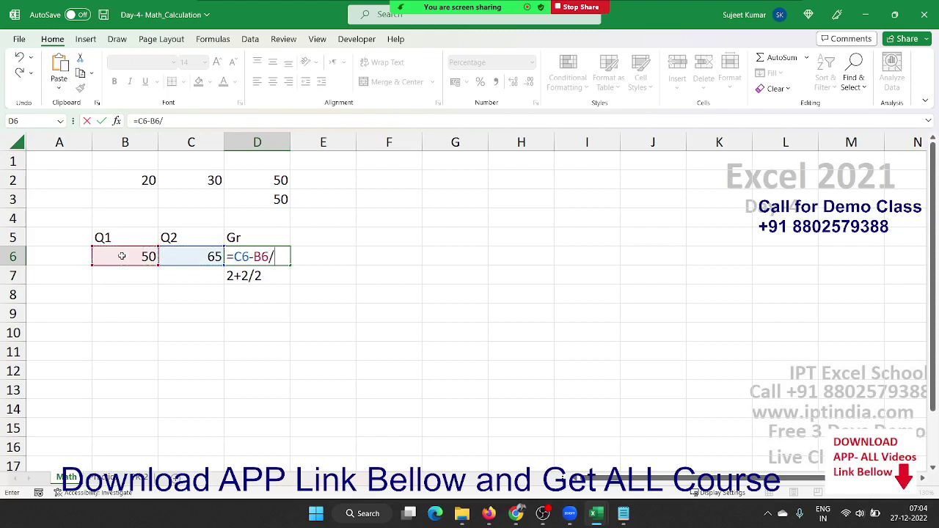
left_click(139, 254)
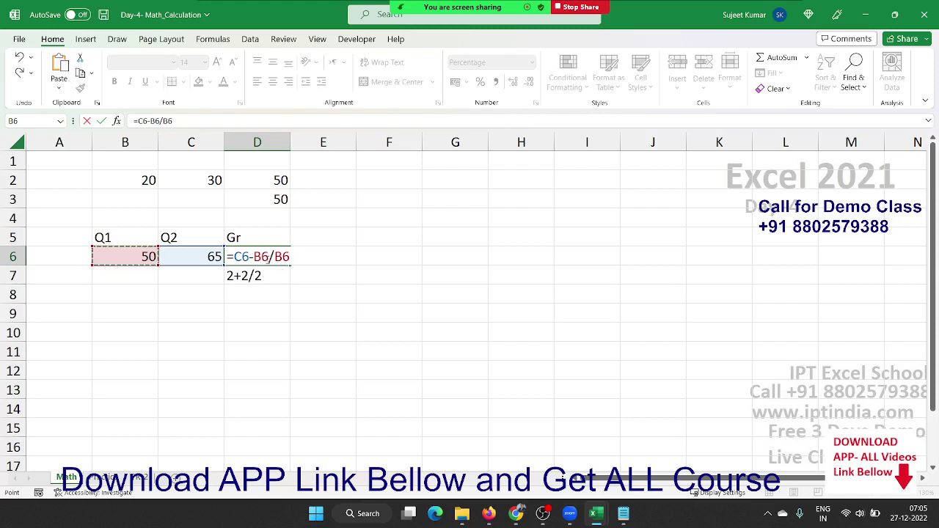
Bracket C6-B6 as =(C6-B6)/B6 and format D6 as a percentage showing 30%
left_click_drag(269, 257, 234, 256)
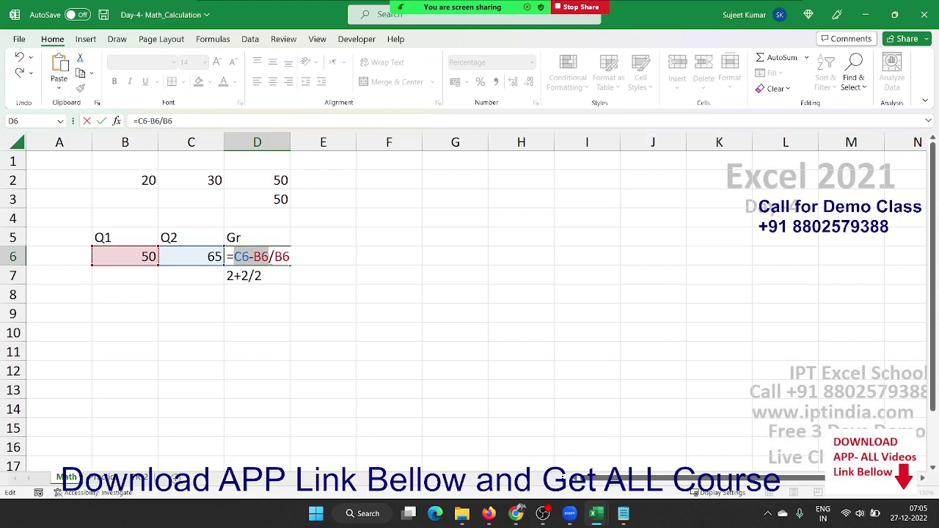
mouse_move(262, 257)
left_mouse_down()
mouse_move(280, 256)
mouse_move(244, 257)
left_mouse_up()
left_click(237, 256)
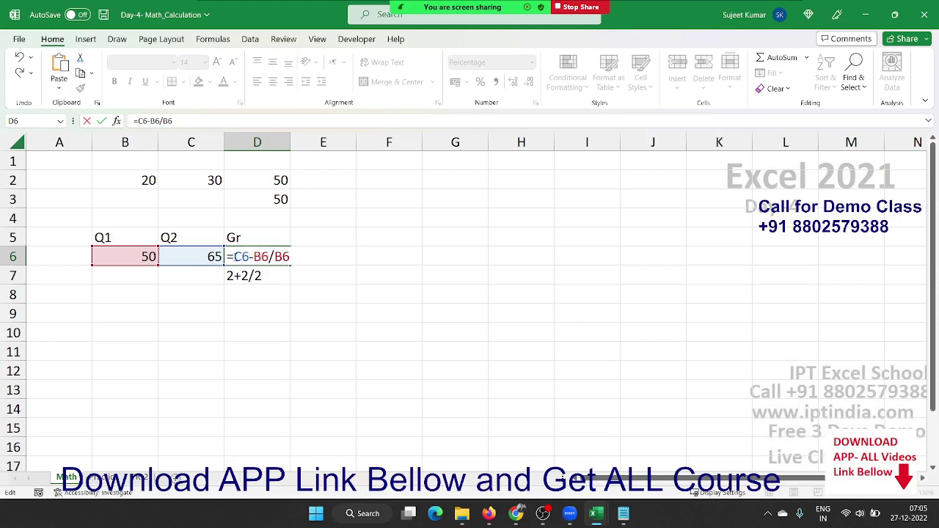
type("(")
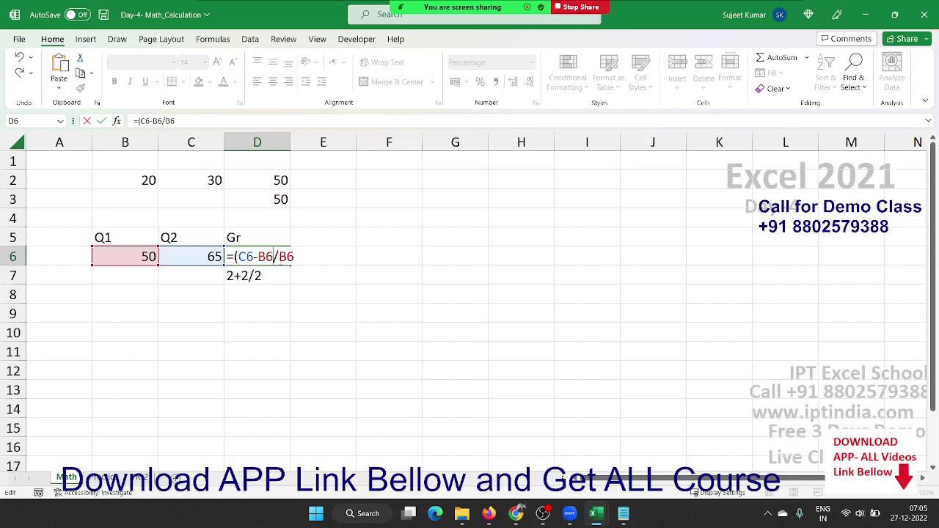
type(")")
key("Return")
left_click(281, 258)
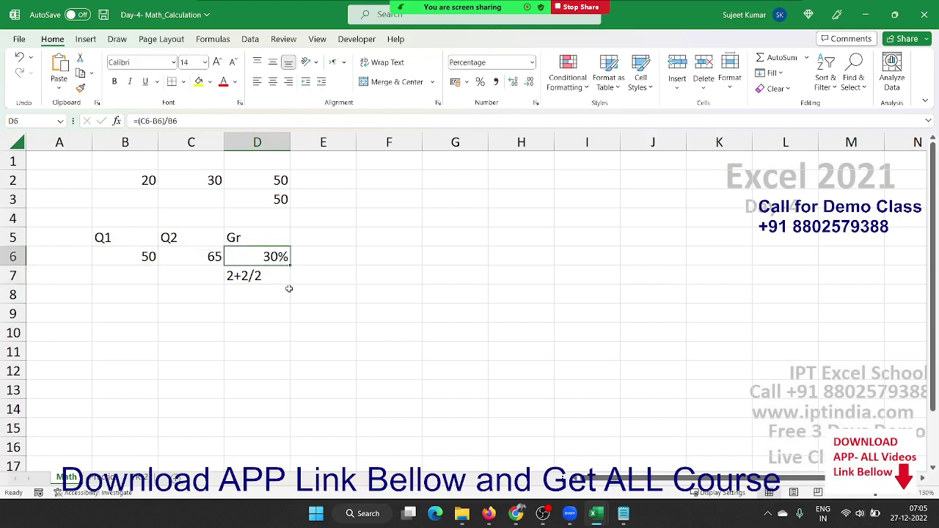
key("ctrl+shift+asciitilde")
left_click(480, 84)
Type the operators +, -, *, / and ^ into G1:G5
left_click(431, 167)
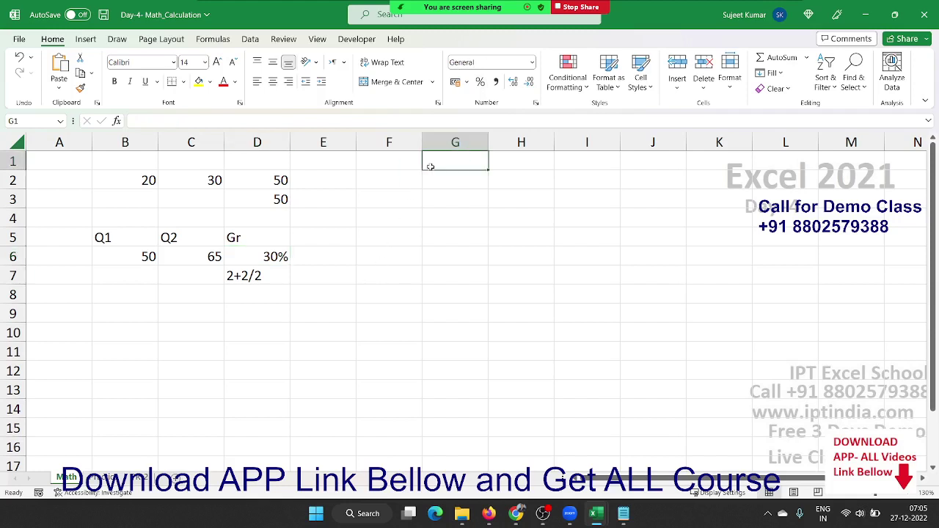
type("=")
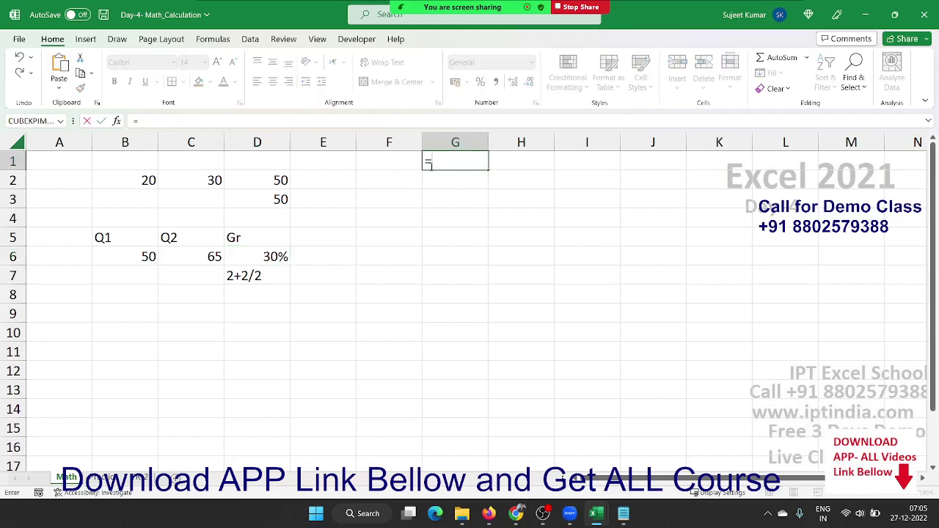
key("BackSpace")
key("Return")
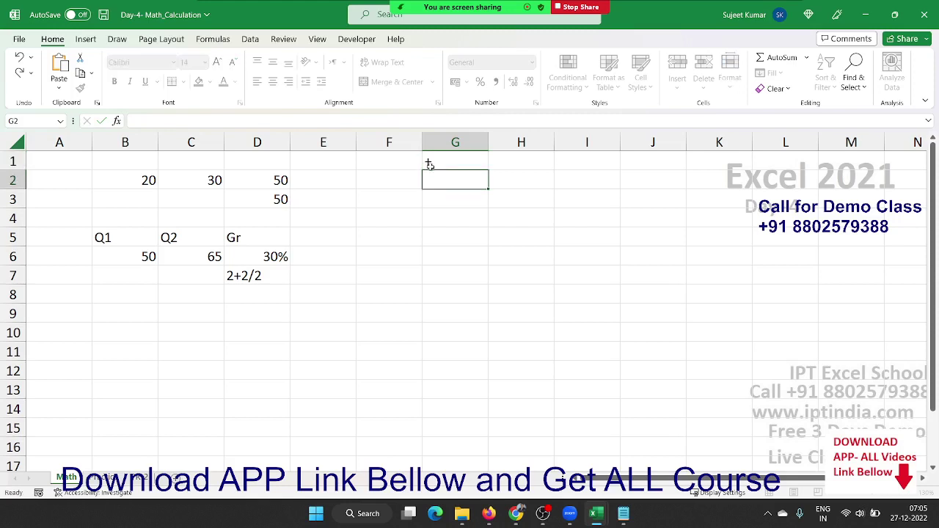
type("-")
key("Return")
type("*")
key("Return")
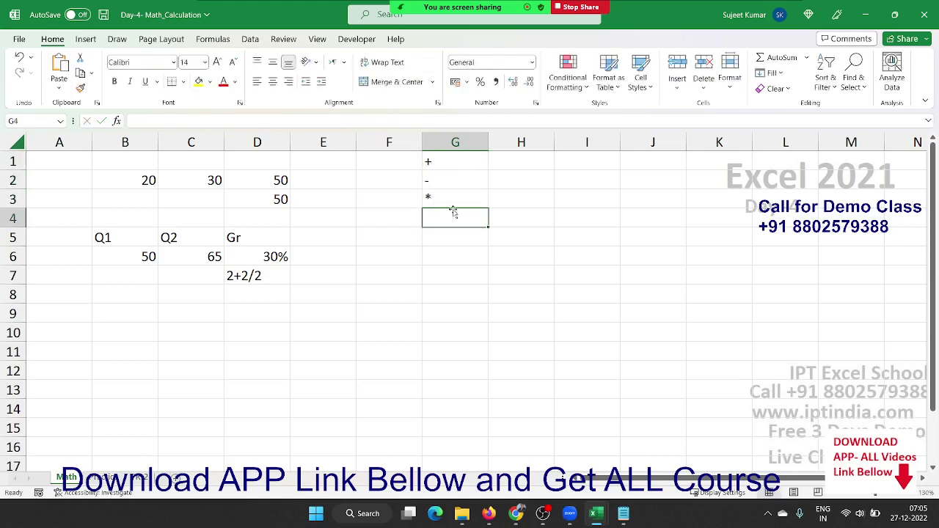
type("/")
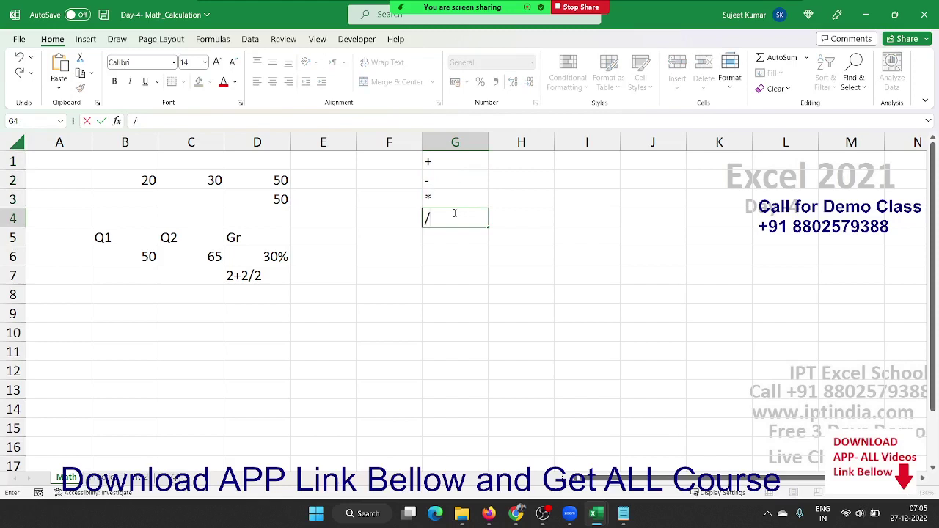
key("Return")
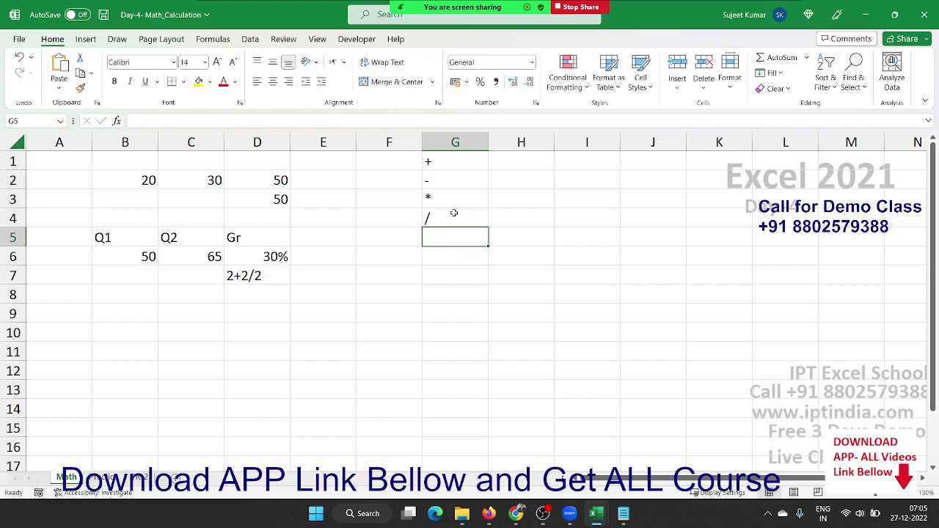
type("^")
key("Return")
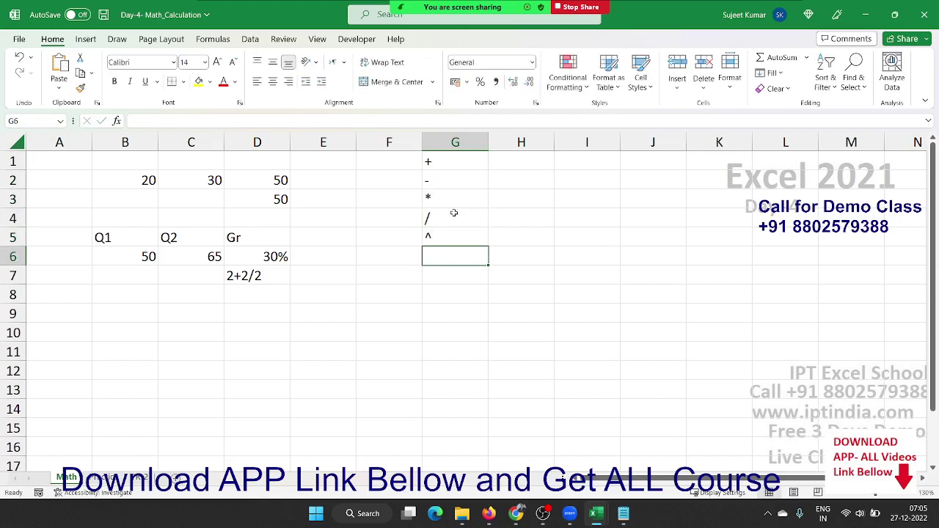
Move back to B8 below the growth example
key("Left")
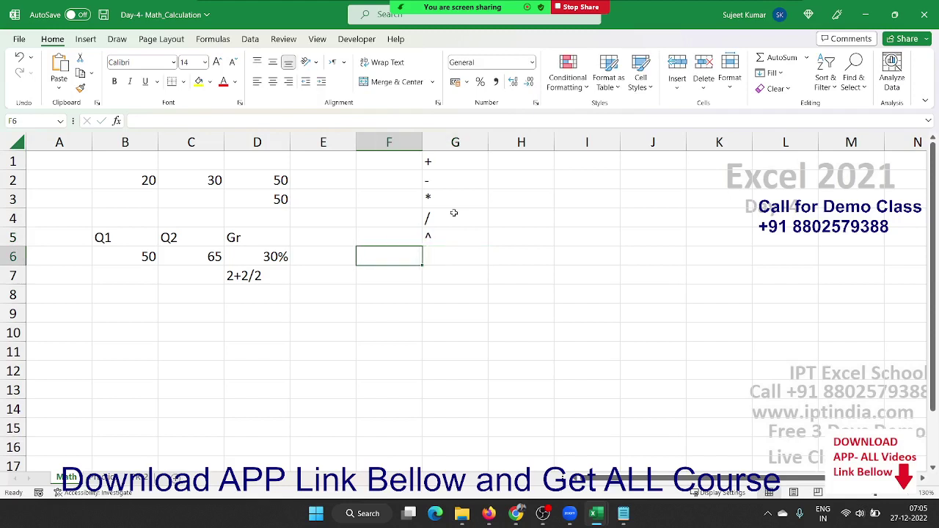
key("Left")
key("Left")
key("Left")
key("Left")
key("Down")
key("Down")
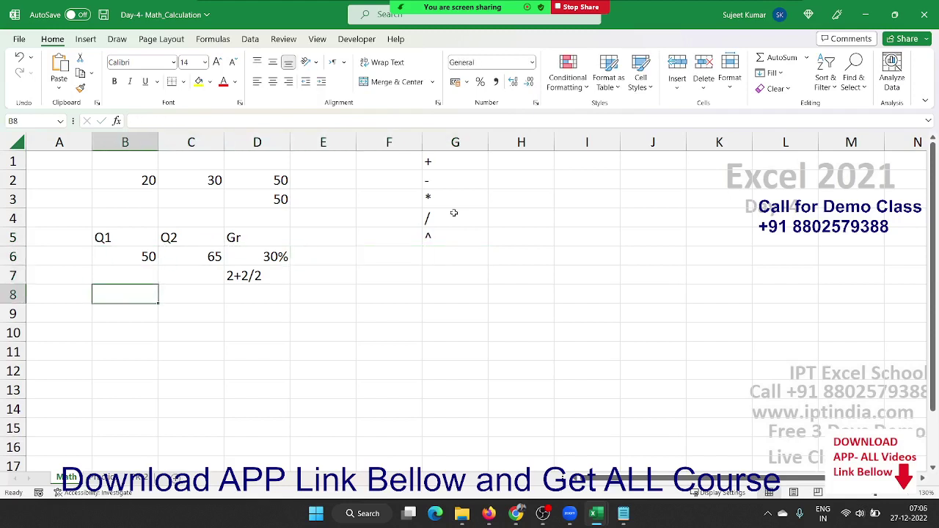
key("Left")
key("Right")
key("Down")
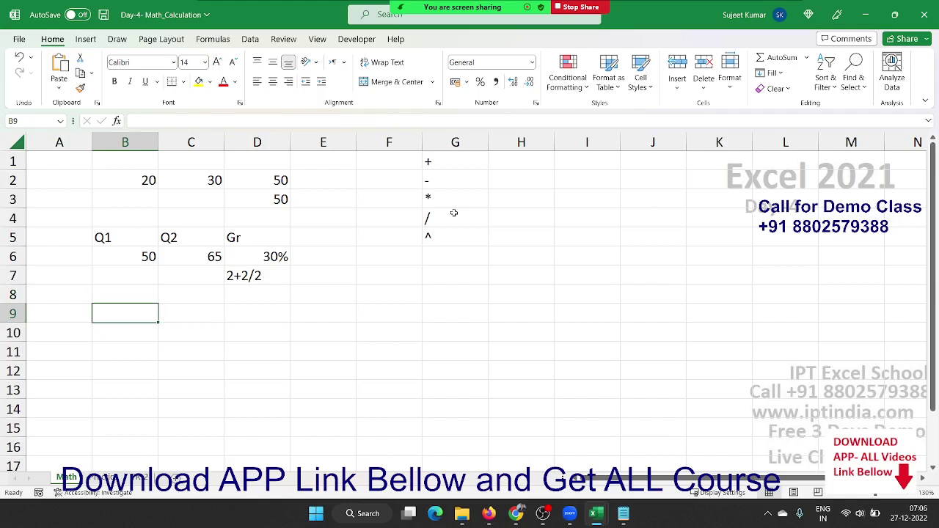
Type the labels P, R and T into A9:A11
type("P")
key("Left")
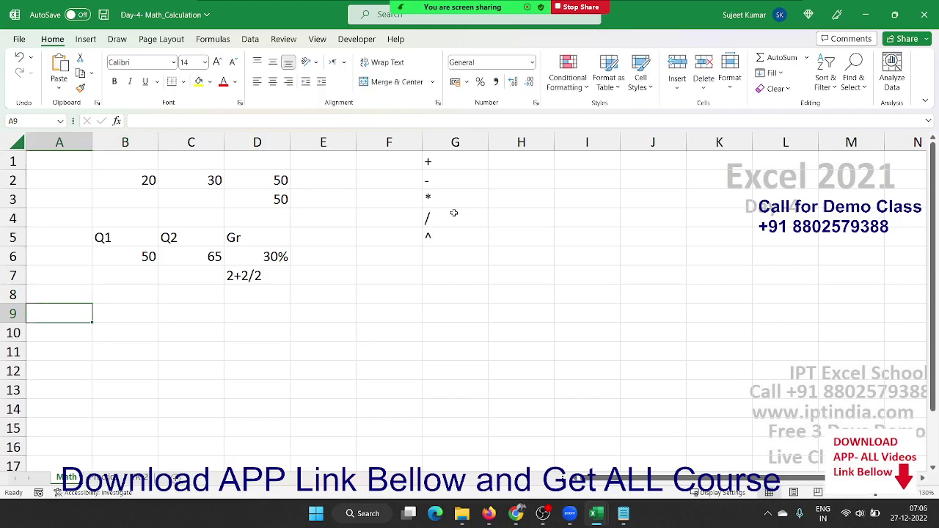
type("P")
key("Return")
type("R")
key("Return")
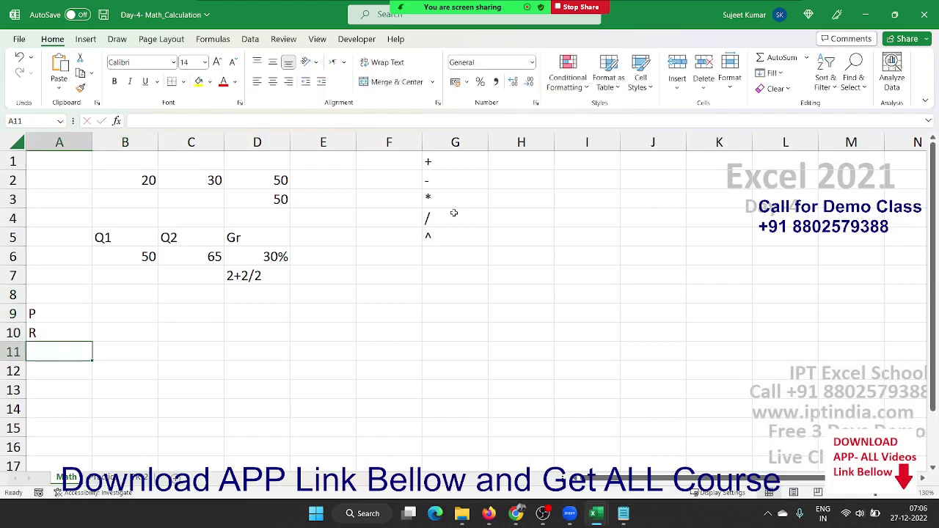
type("T")
key("Return")
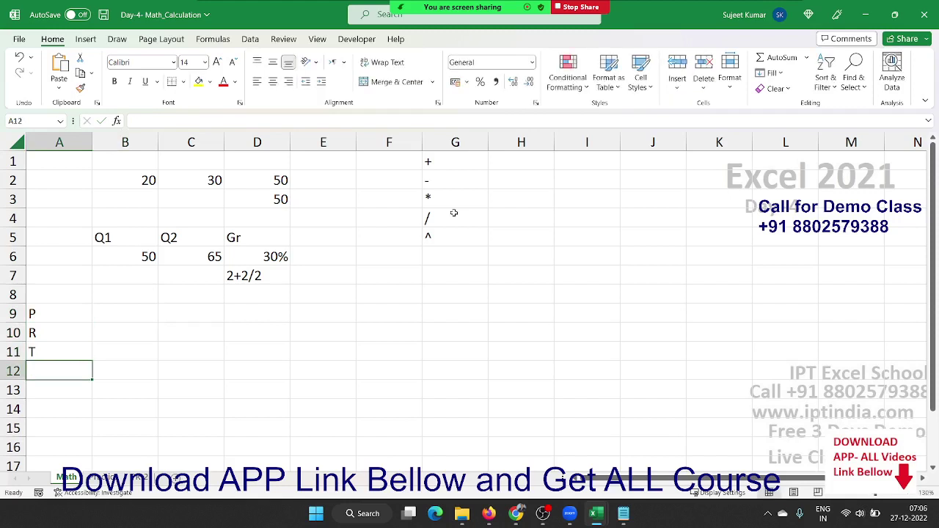
Enter 50000, 7% and 5 beside the labels in B9:B11
key("Up")
key("Up")
key("Up")
key("Right")
type("500")
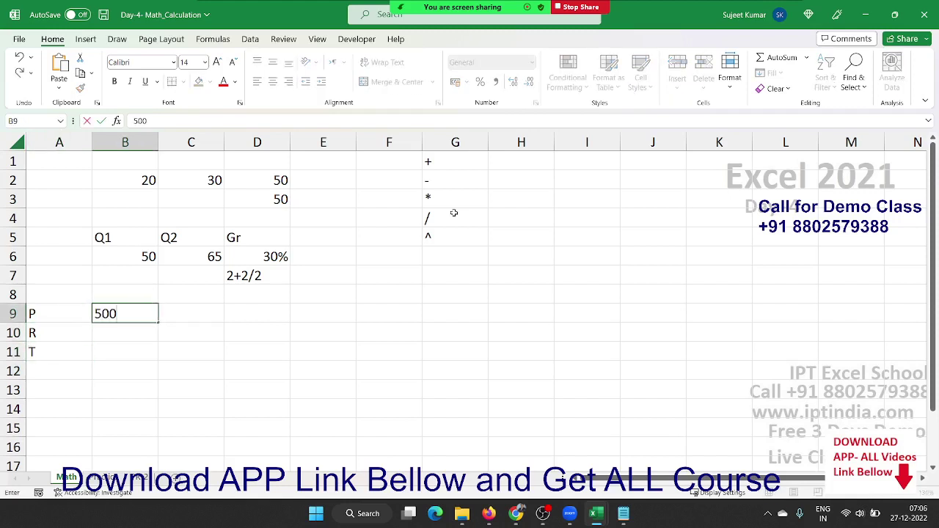
type("00")
key("Return")
type("2")
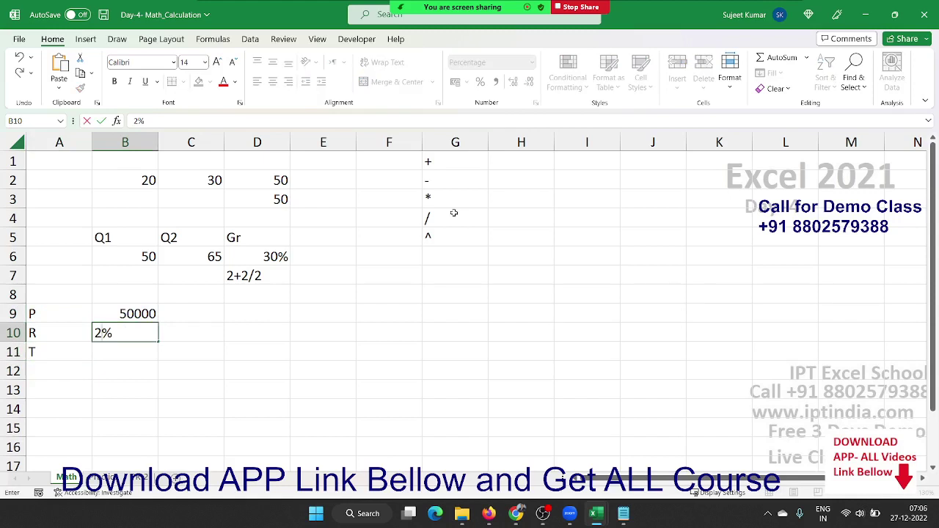
key("Escape")
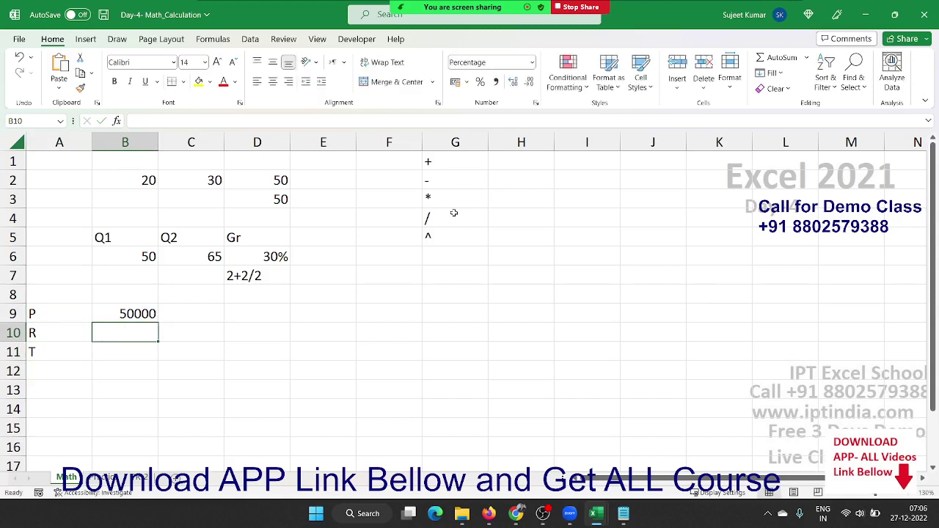
type("7")
key("Return")
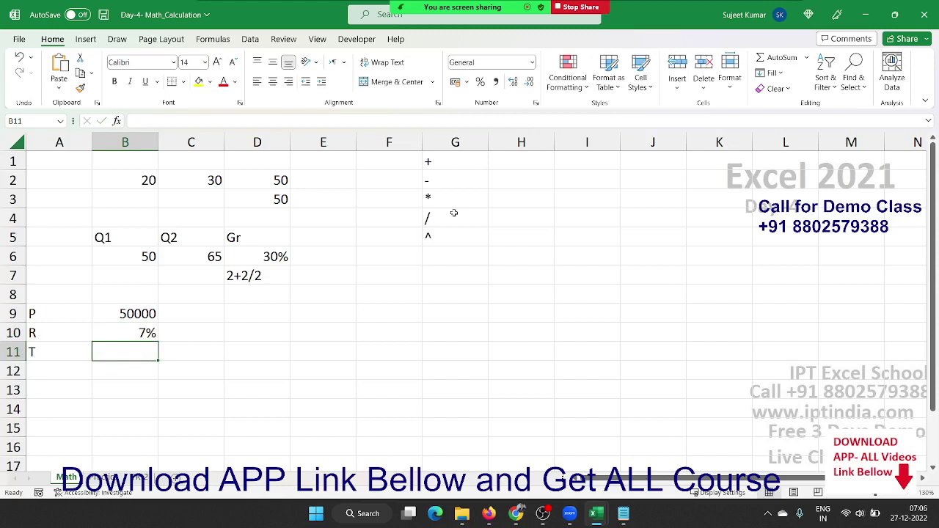
type("5")
key("Right")
key("Right")
key("Right")
key("Right")
Add an Amt heading in C12
key("Left")
key("Left")
key("Left")
key("Down")
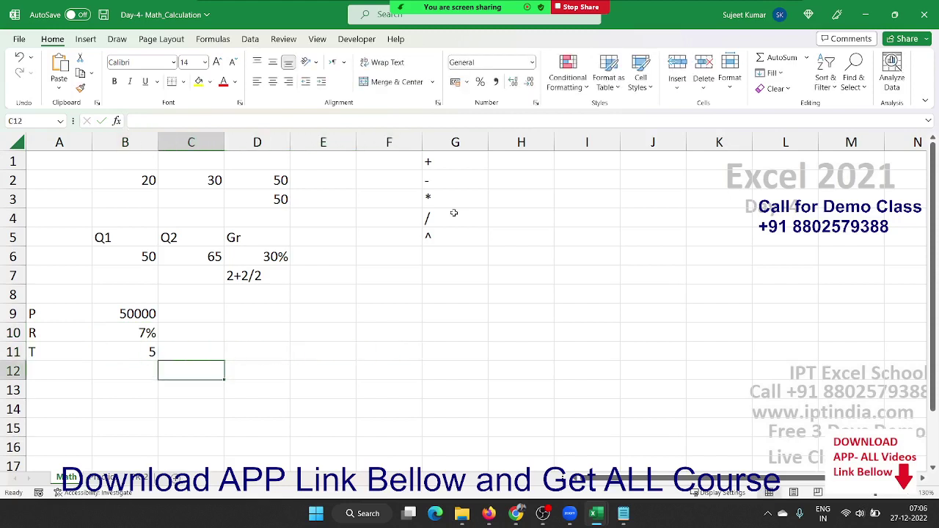
type("Amt")
key("Return")
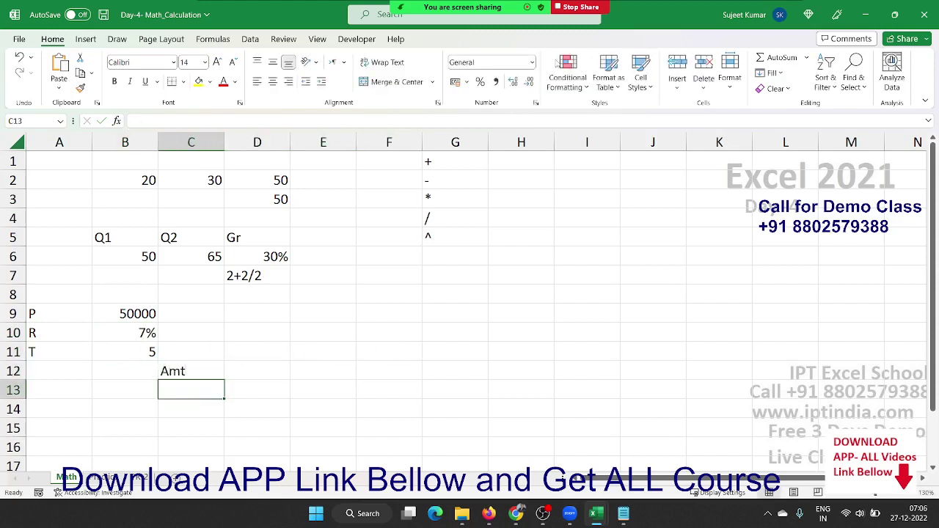
Start Zoom drawing and handwrite 'A = P ×' beside the interest values
mouse_move(613, 17)
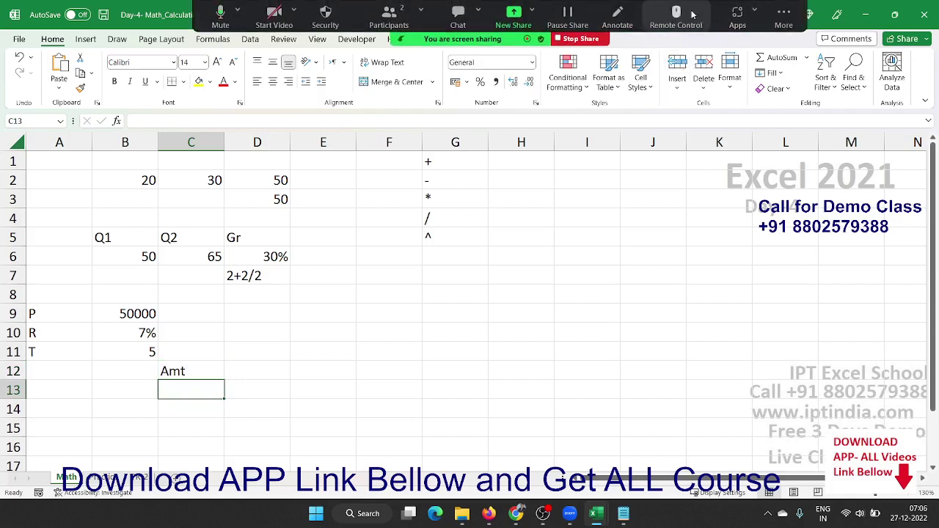
left_click(616, 22)
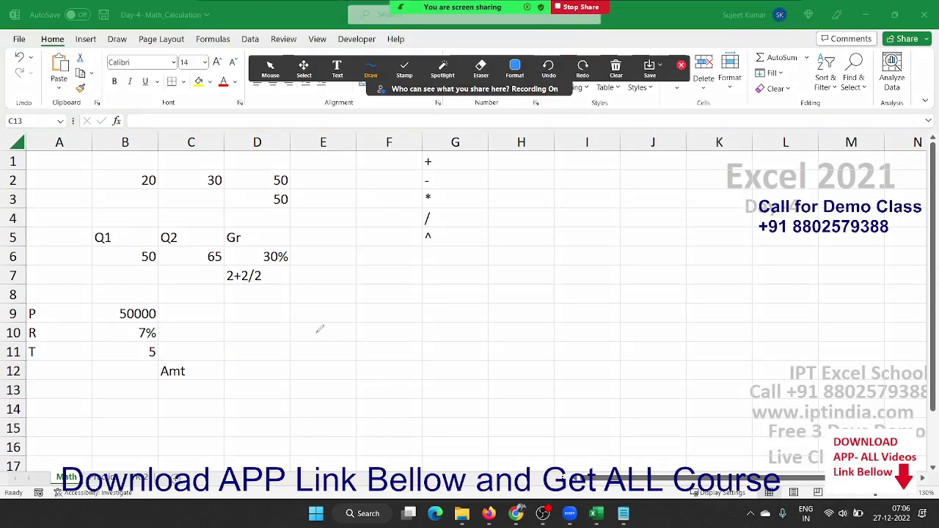
left_click_drag(309, 300, 351, 325)
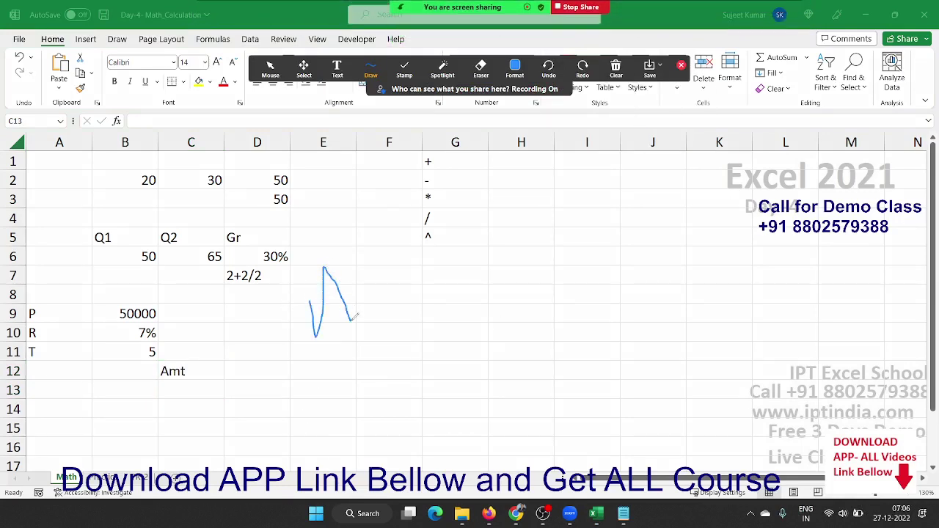
mouse_move(324, 294)
left_mouse_down()
mouse_move(379, 283)
mouse_move(405, 308)
left_mouse_up()
mouse_move(388, 263)
left_mouse_down()
mouse_move(418, 258)
mouse_move(399, 273)
mouse_move(485, 300)
left_mouse_up()
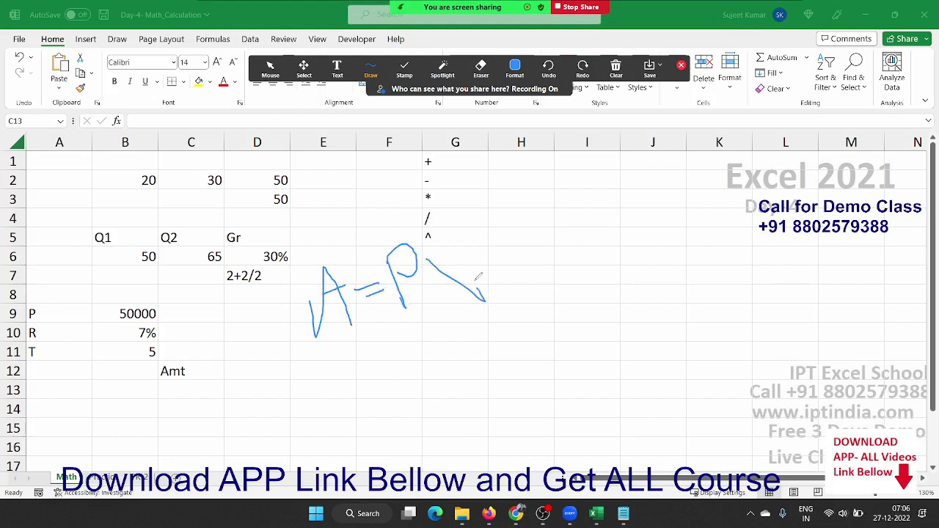
left_click_drag(463, 255, 457, 321)
Write (1 + r/n) raised to t×n, then close the annotation tools
left_click_drag(472, 200, 534, 280)
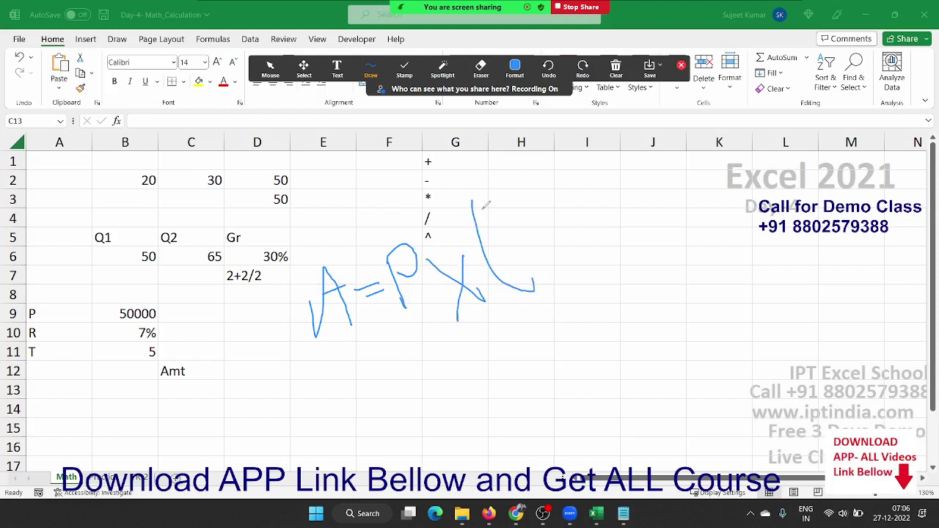
mouse_move(490, 206)
left_mouse_down()
mouse_move(503, 236)
mouse_move(541, 184)
mouse_move(517, 268)
left_mouse_up()
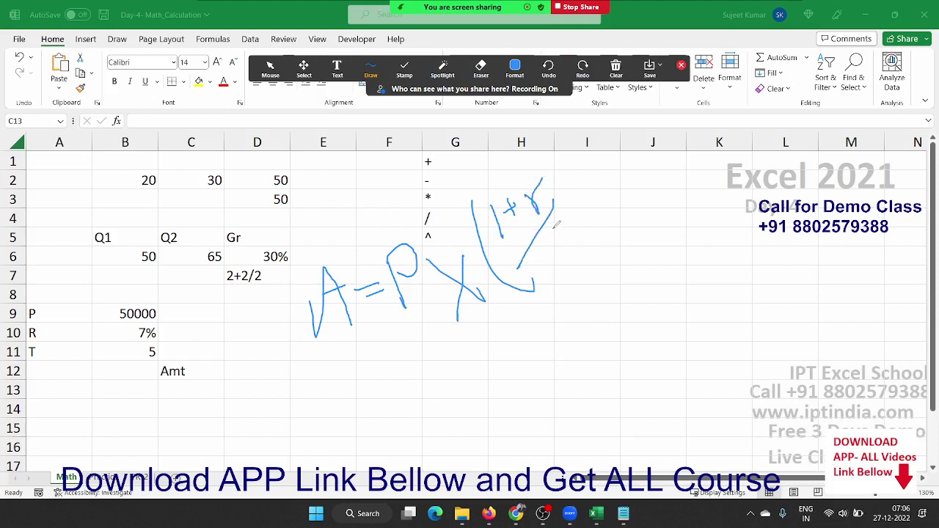
mouse_move(552, 228)
left_mouse_down()
mouse_move(565, 251)
mouse_move(565, 236)
left_mouse_up()
left_click_drag(544, 177, 584, 251)
mouse_move(570, 163)
left_mouse_down()
mouse_move(620, 189)
mouse_move(605, 176)
mouse_move(603, 156)
mouse_move(622, 163)
mouse_move(612, 174)
left_mouse_up()
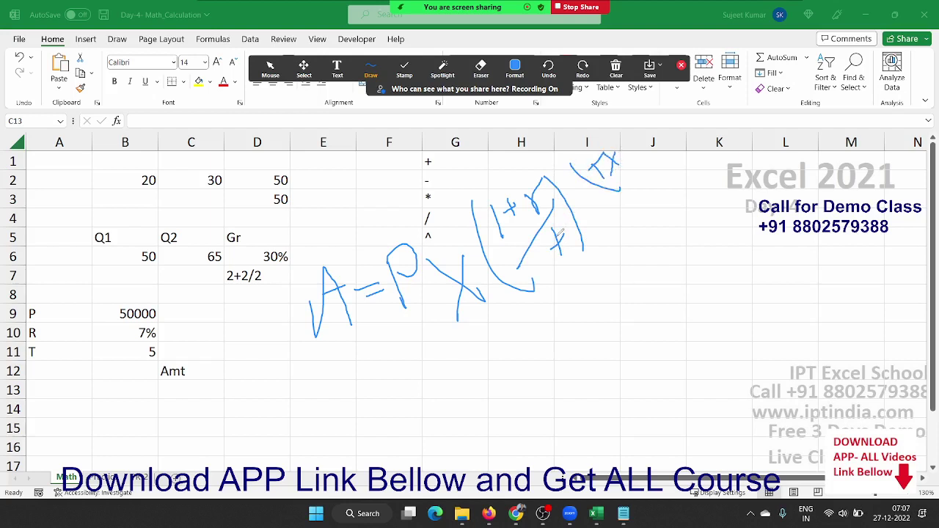
mouse_move(536, 258)
left_mouse_down()
mouse_move(556, 232)
mouse_move(568, 245)
mouse_move(564, 261)
mouse_move(584, 249)
left_mouse_up()
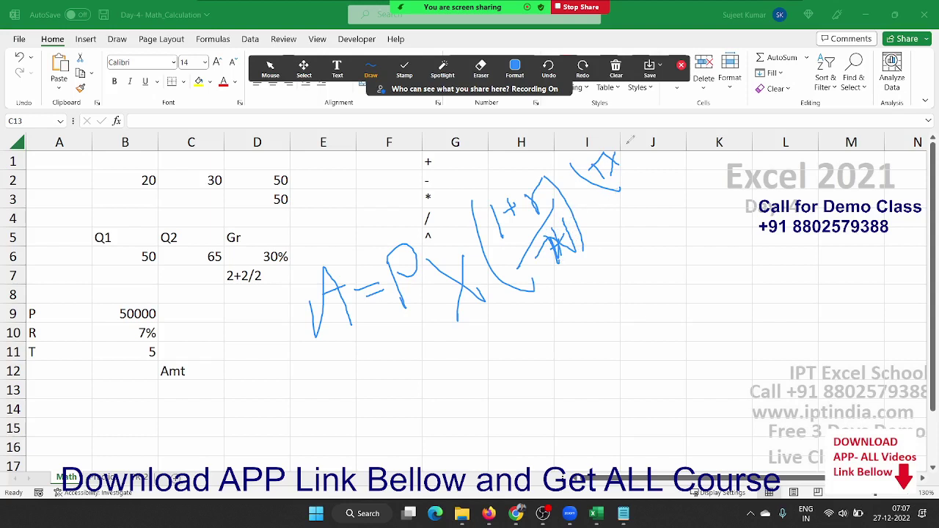
mouse_move(628, 141)
left_mouse_down()
mouse_move(658, 156)
mouse_move(642, 130)
mouse_move(662, 153)
left_mouse_up()
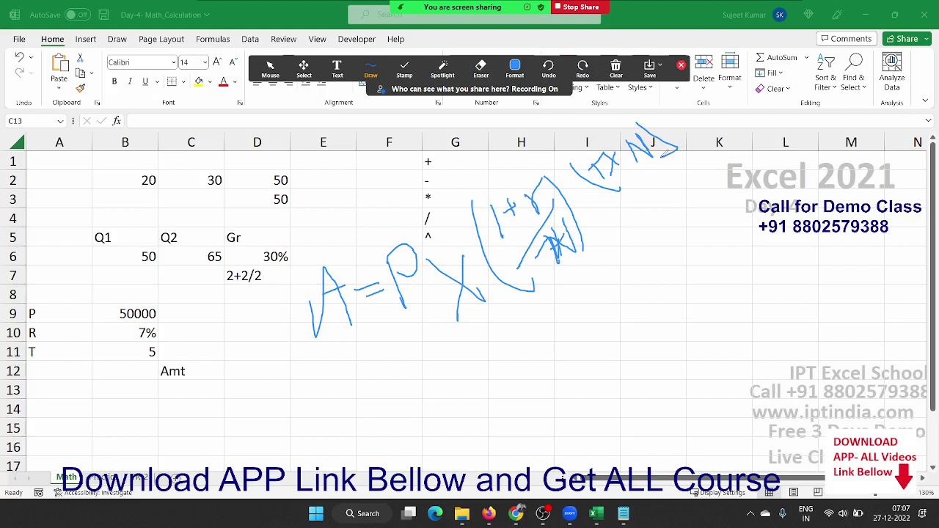
left_click(681, 64)
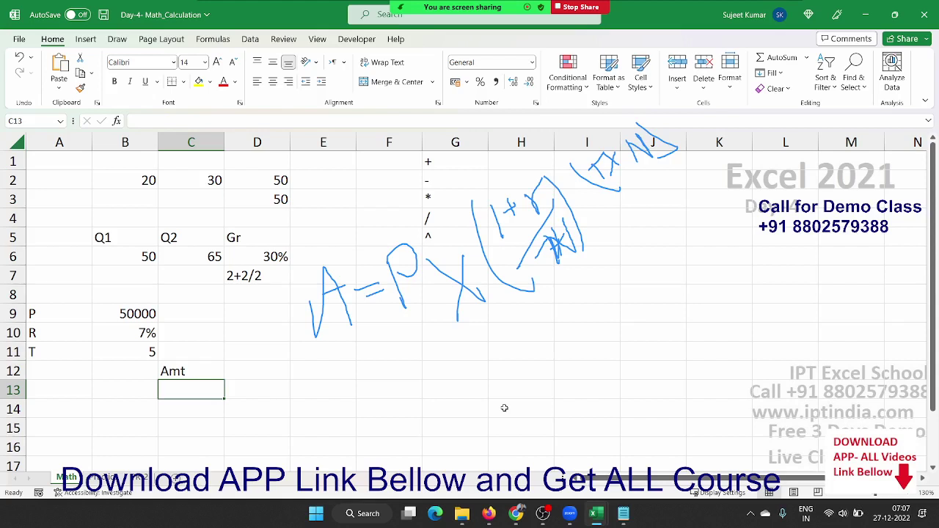
Enter =1+B10/12 in D12 for the monthly growth factor 1.005833
left_click(279, 371)
type("=")
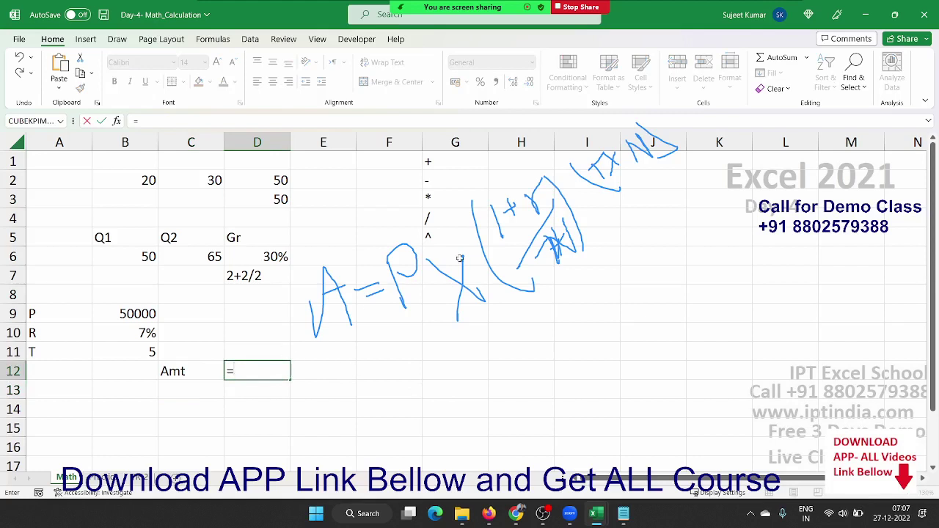
type("1+(")
left_click(147, 331)
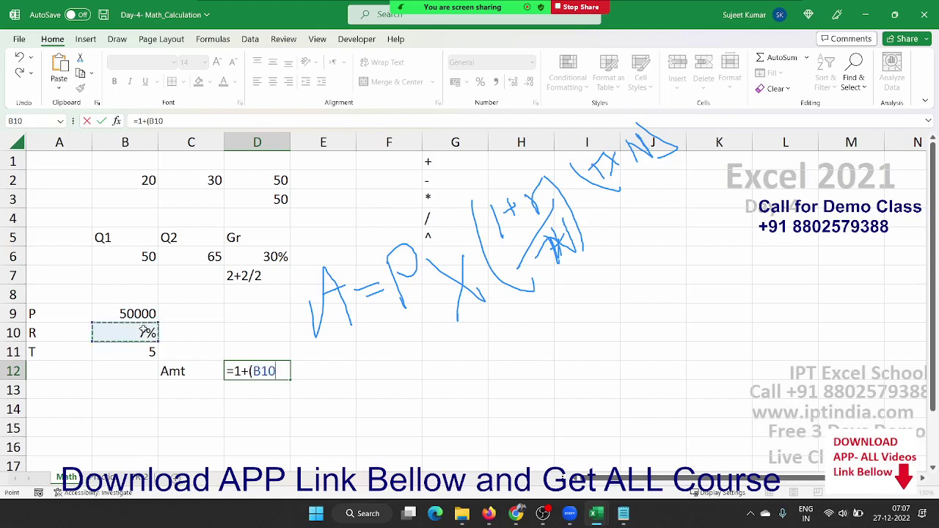
type("/12")
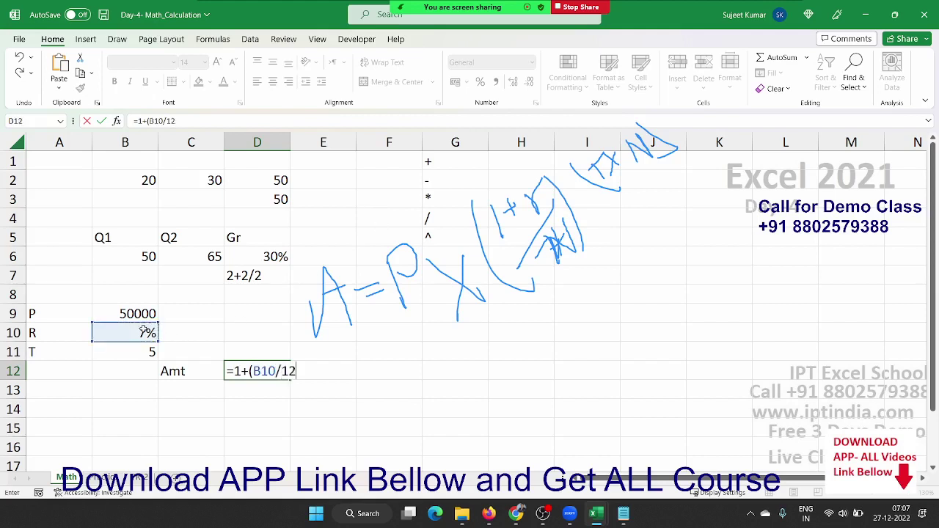
type(")")
key("Return")
key("Up")
Enter =B11*12 in E12, giving 60 periods
key("Right")
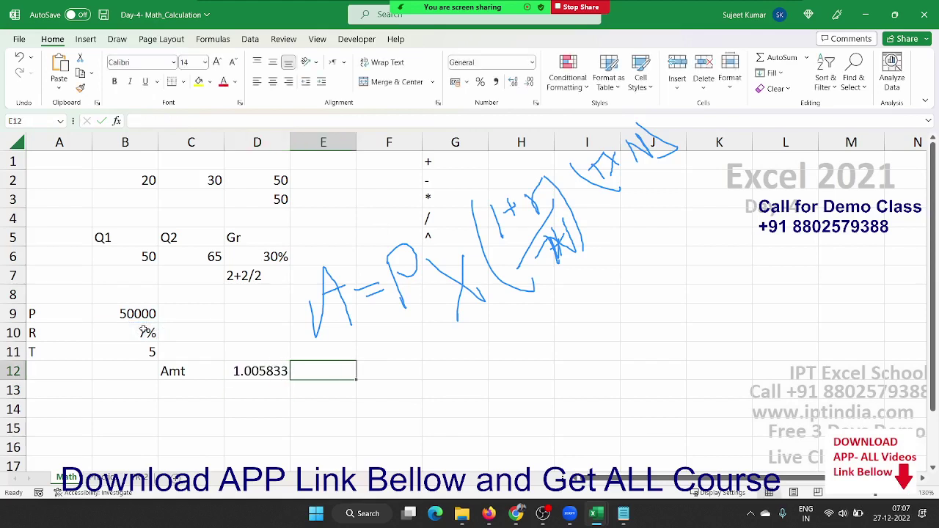
type("=")
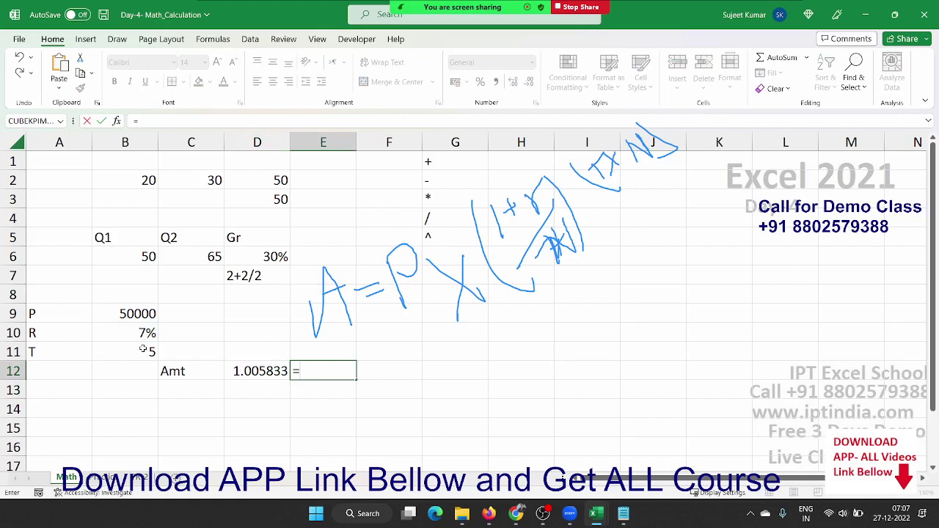
left_click(143, 349)
type("*")
left_click(143, 333)
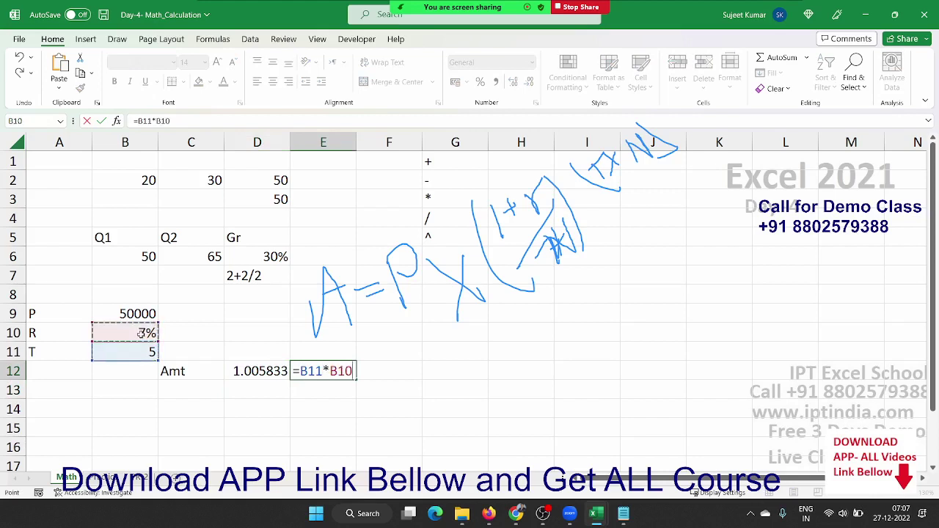
key("BackSpace")
key("BackSpace")
key("BackSpace")
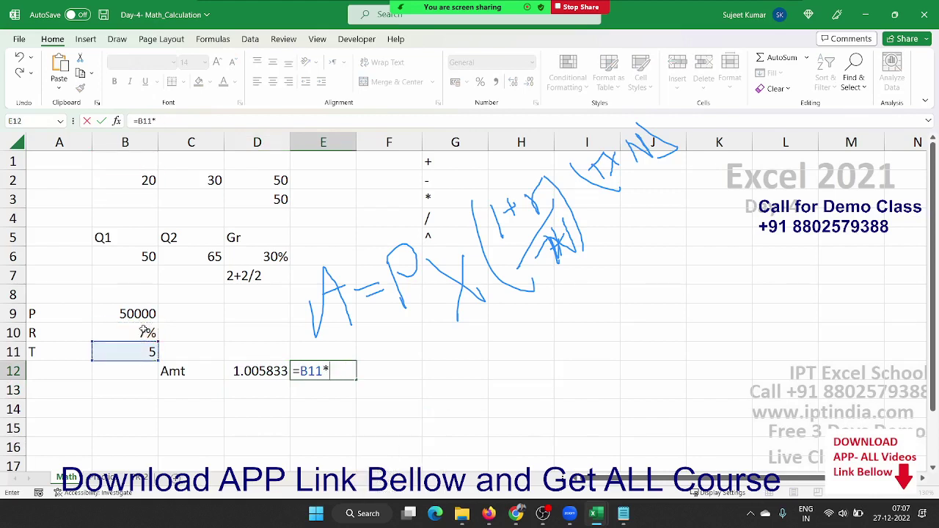
type("12")
key("Return")
key("Up")
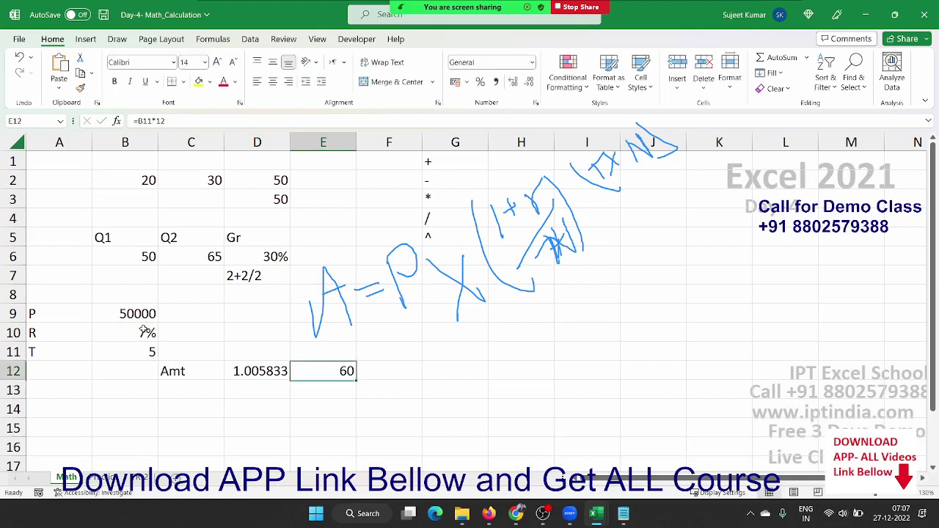
Enter =D12^E12 in F12, giving the growth factor 1.417625
key("Right")
type("=")
key("Left")
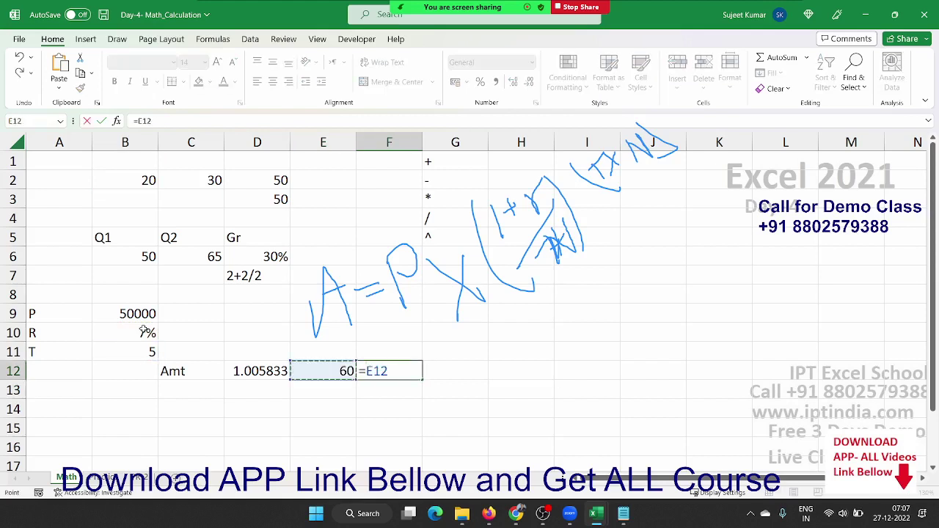
key("Left")
type("^")
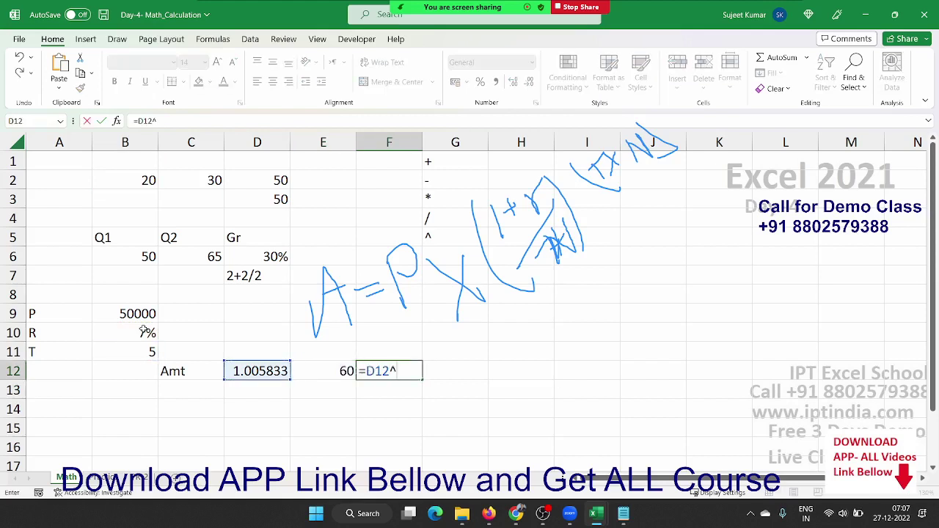
key("Left")
key("ctrl+Return")
Enter =F12*B9 in G12 for the final amount 70881.26
key("Right")
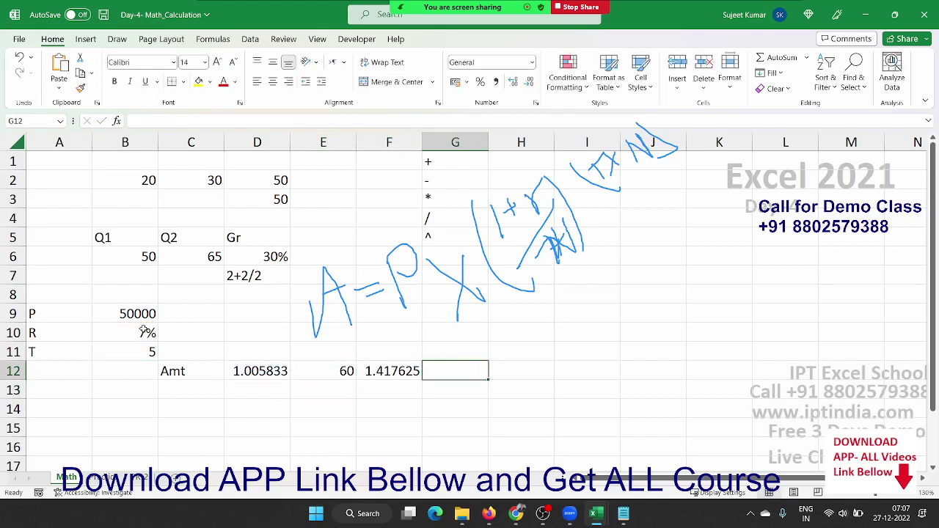
type("=")
key("Left")
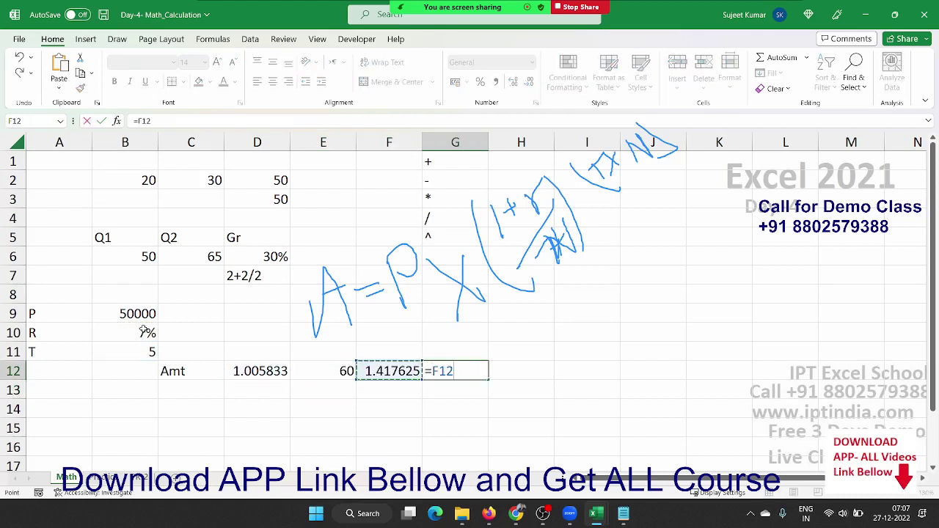
type("*")
left_click(147, 314)
key("Return")
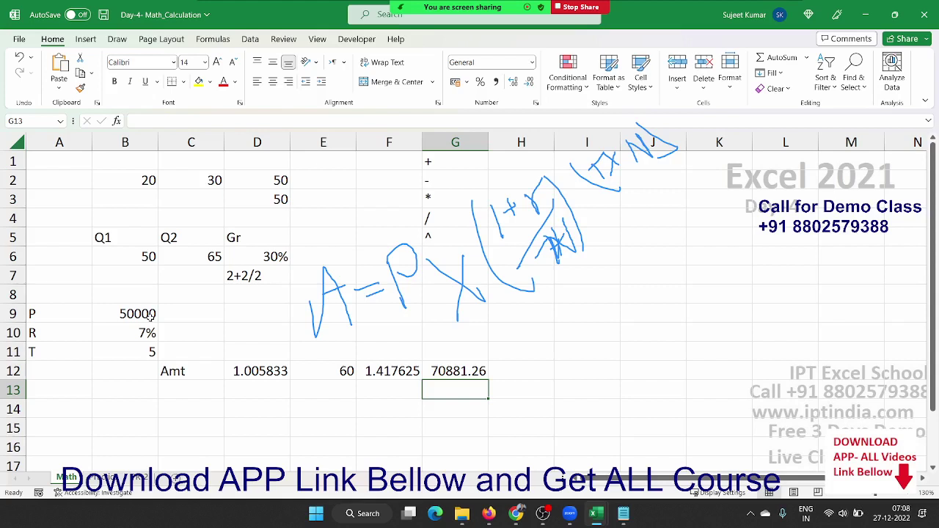
Review the formulas in G12, F12 and D12 without changing them
key("Up")
key("shift+Left")
key("shift+Left")
key("shift+Left")
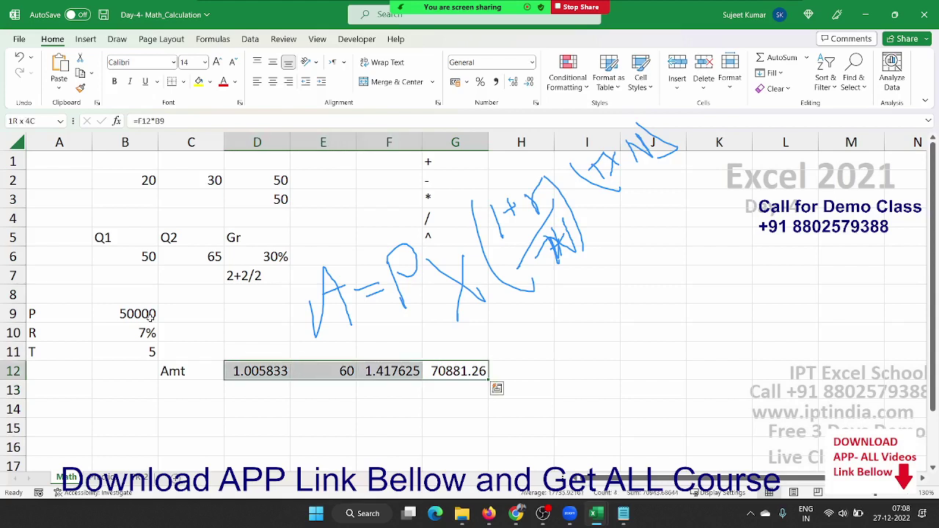
key("Down")
key("Up")
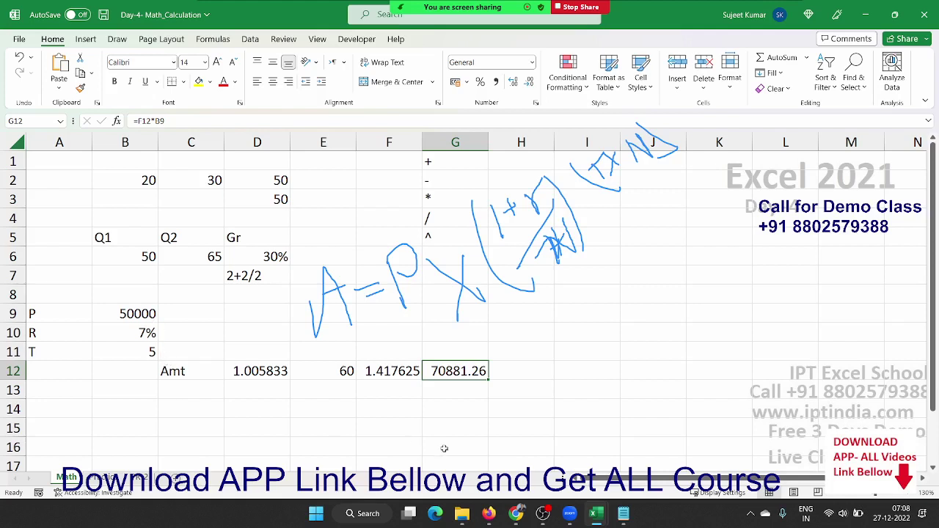
double_click(460, 372)
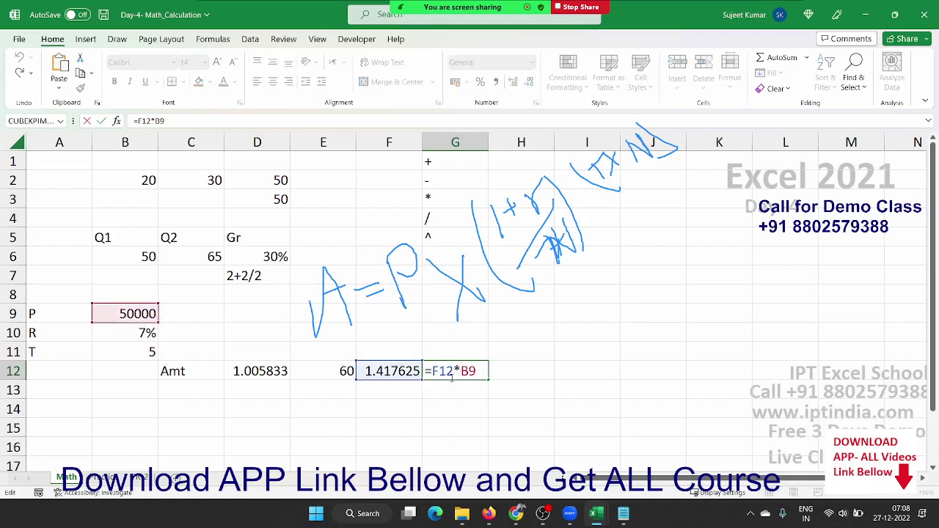
key("ctrl+Return")
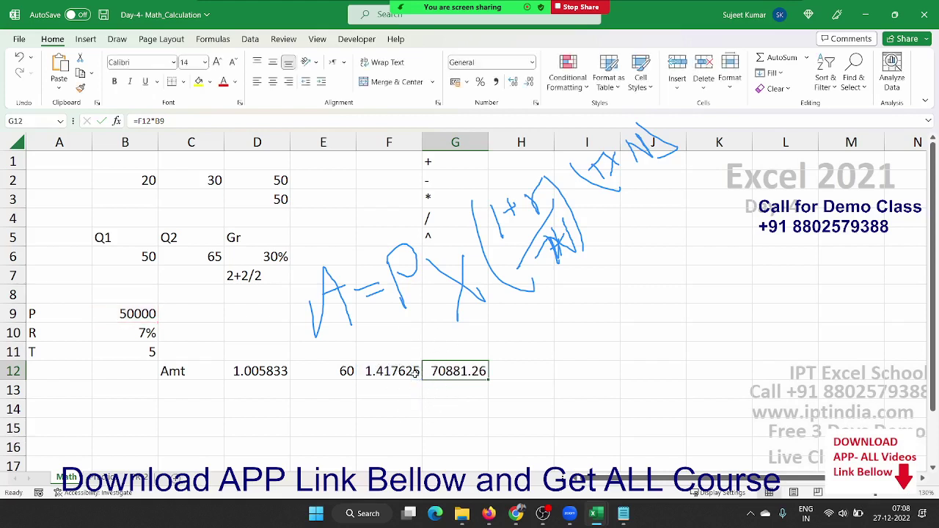
double_click(415, 372)
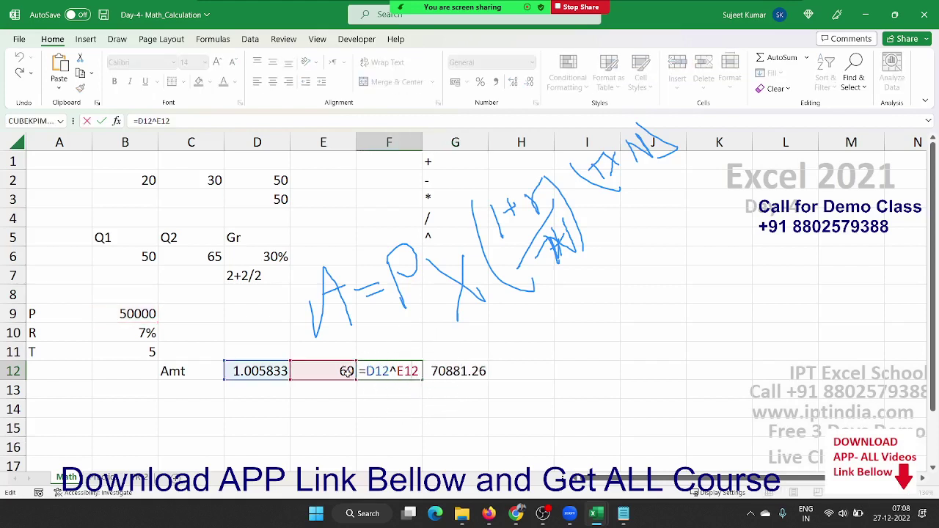
key("ctrl+Return")
double_click(244, 376)
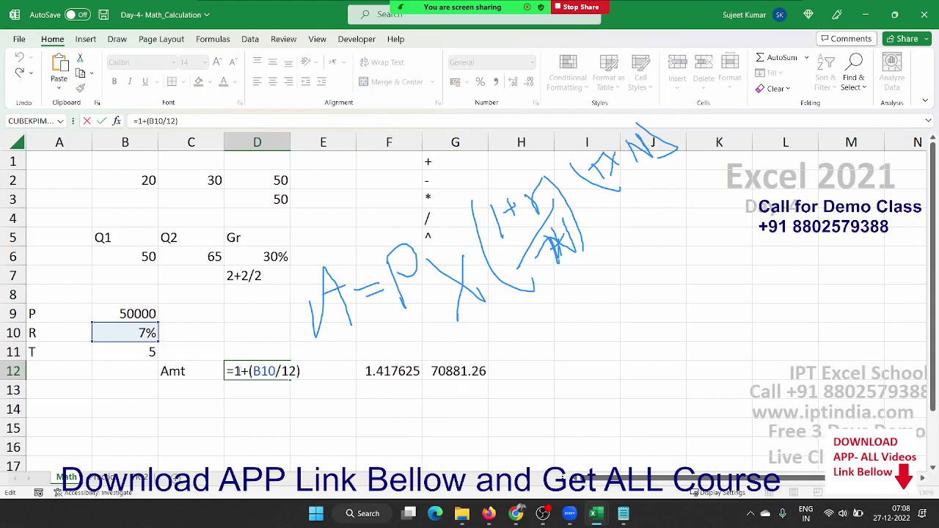
double_click(246, 372)
left_click_drag(233, 371, 303, 373)
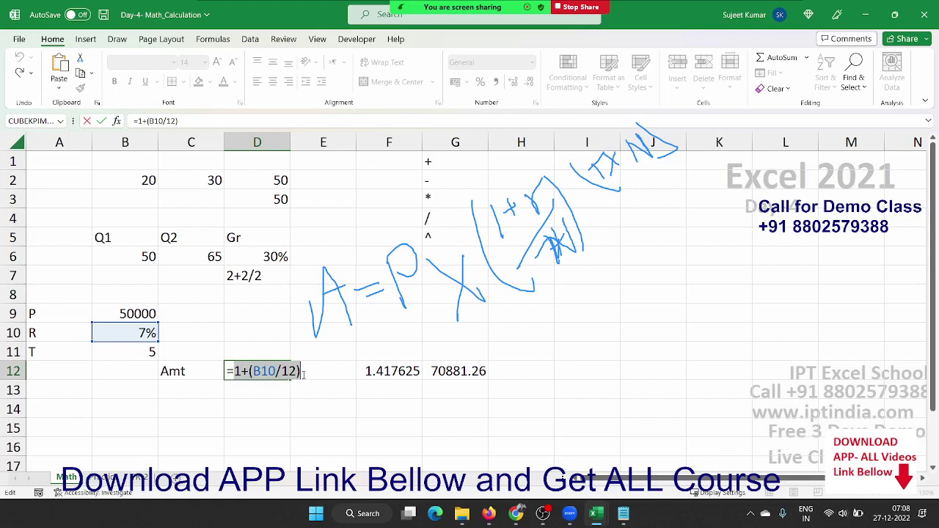
key("ctrl+Return")
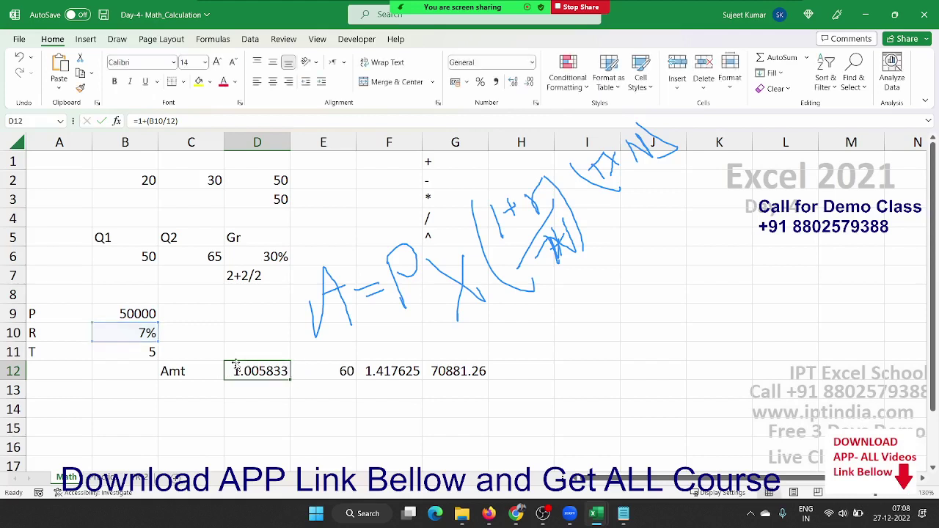
Replace the D12 reference in F12's formula with (1+(B10/12))
left_click(366, 376)
double_click(374, 372)
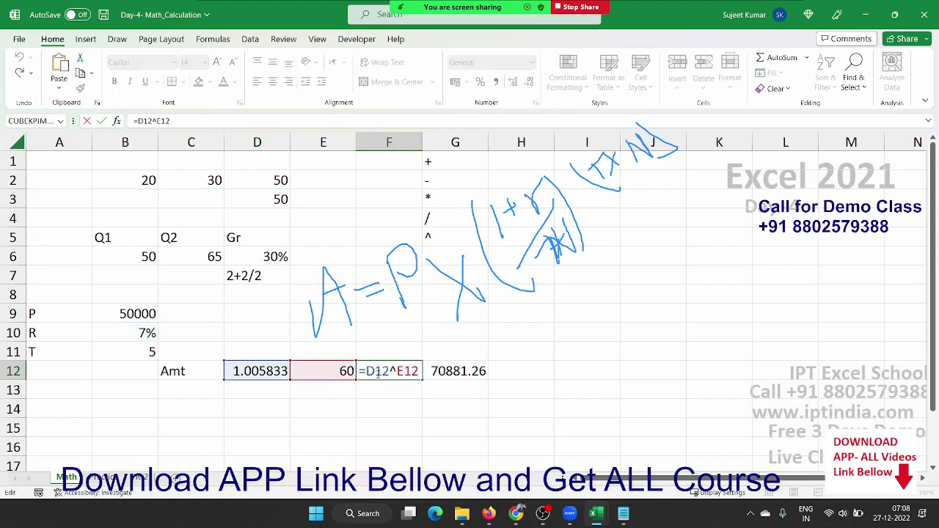
double_click(377, 373)
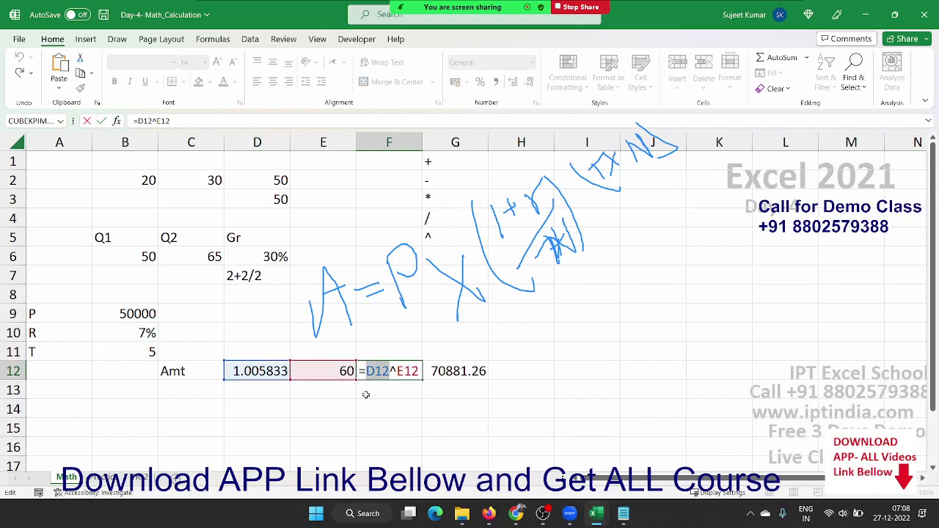
type("(")
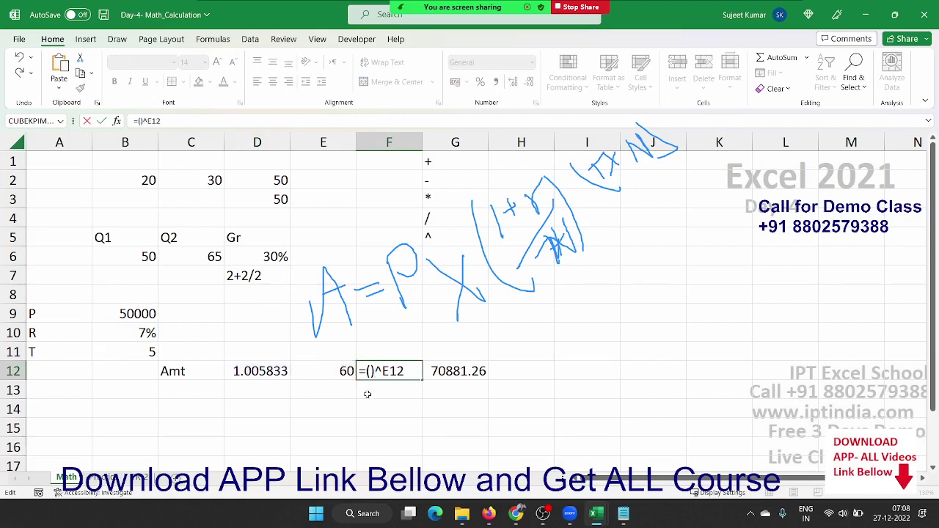
type("1+(B10/12))")
key("Return")
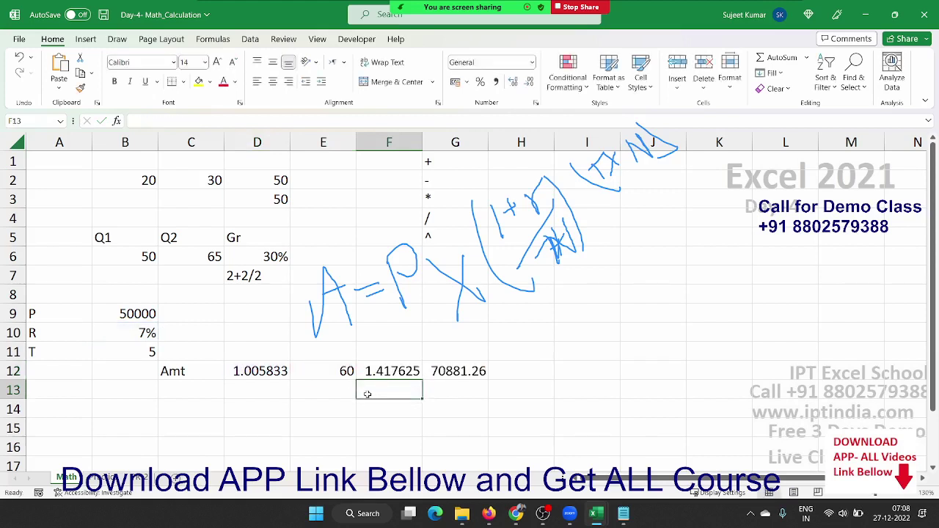
Check E12, then replace the E12 reference in F12's formula with (B11*12)
key("Up")
key("Left")
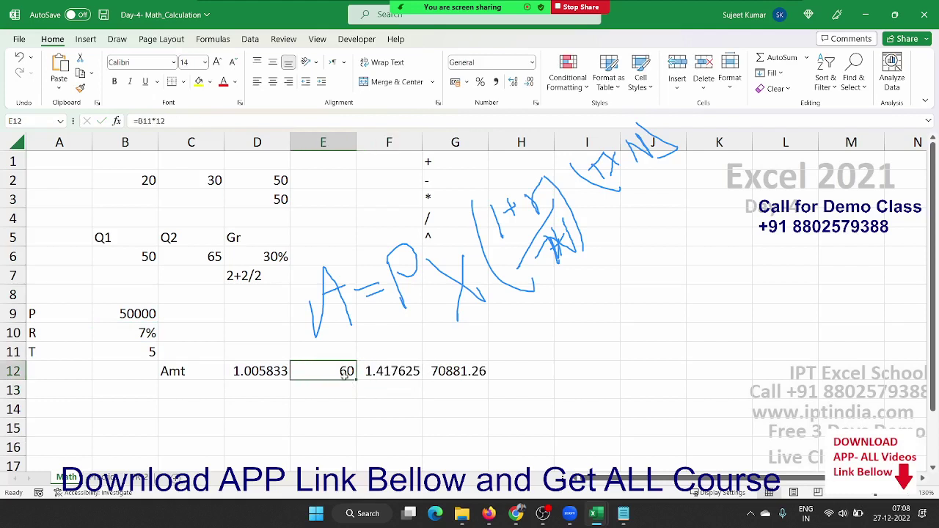
key("F2")
key("shift+Right")
key("shift+Right")
key("shift+Right")
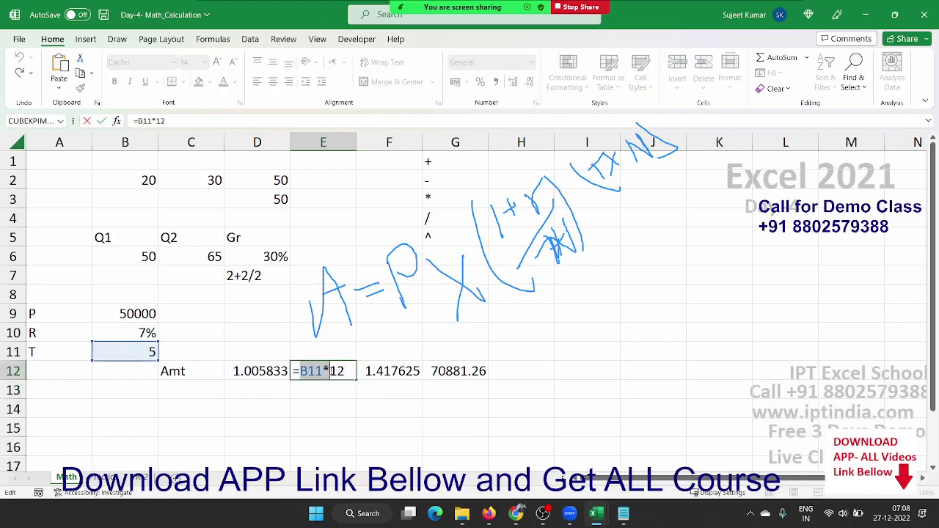
key("shift+Right")
key("shift+Right")
key("Escape")
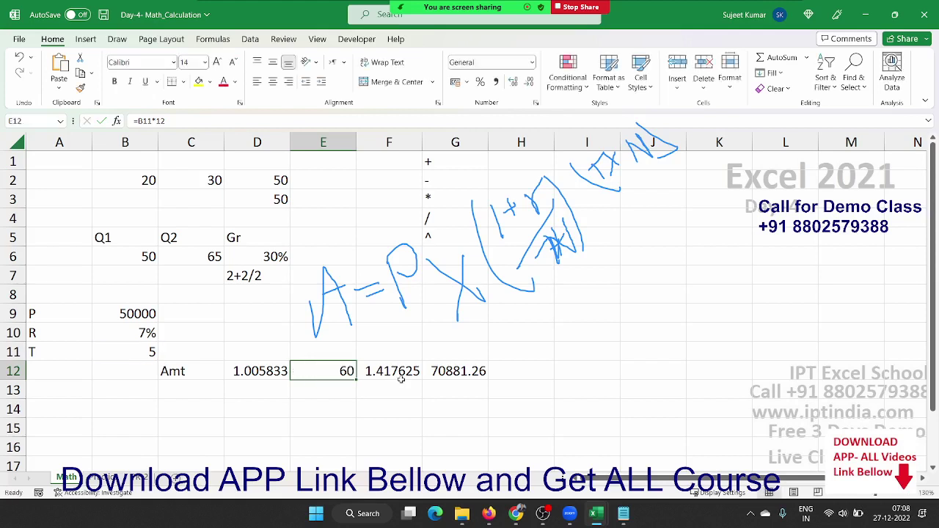
left_click(402, 376)
key("F2")
double_click(455, 373)
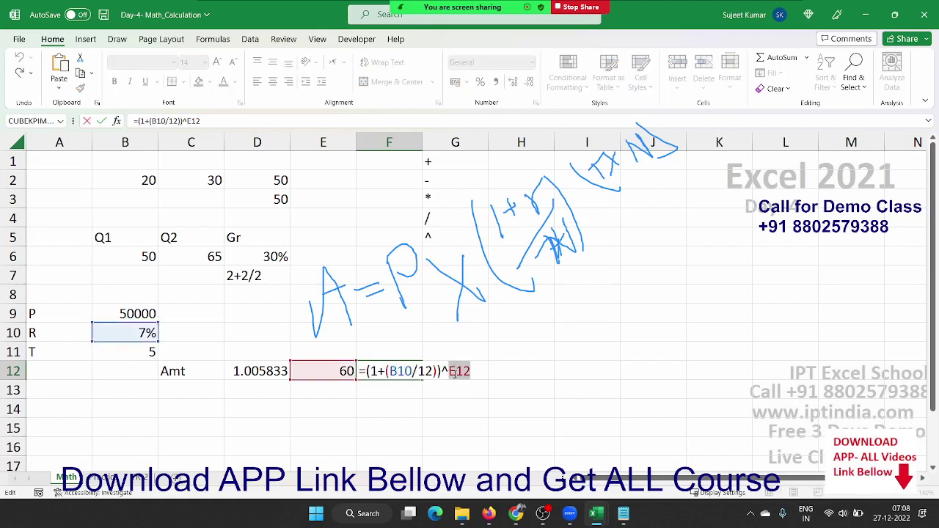
type("(")
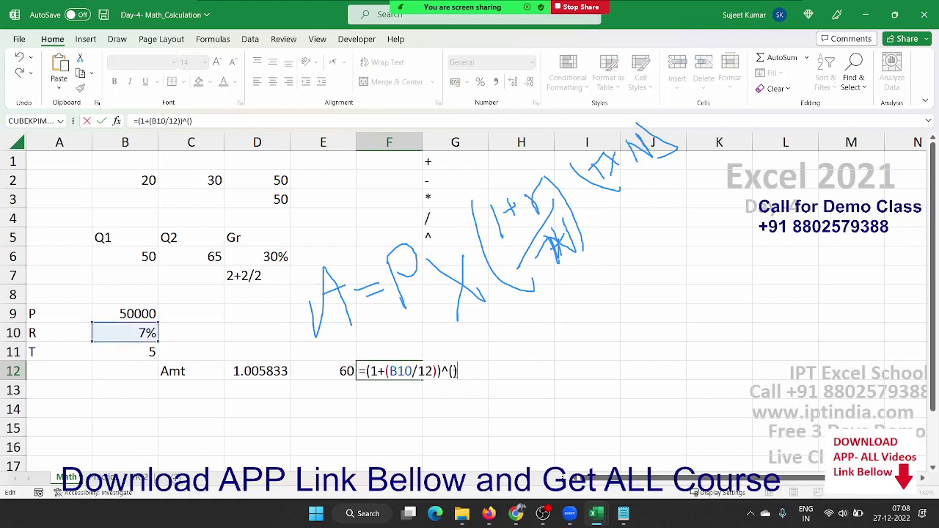
type("B11*12)")
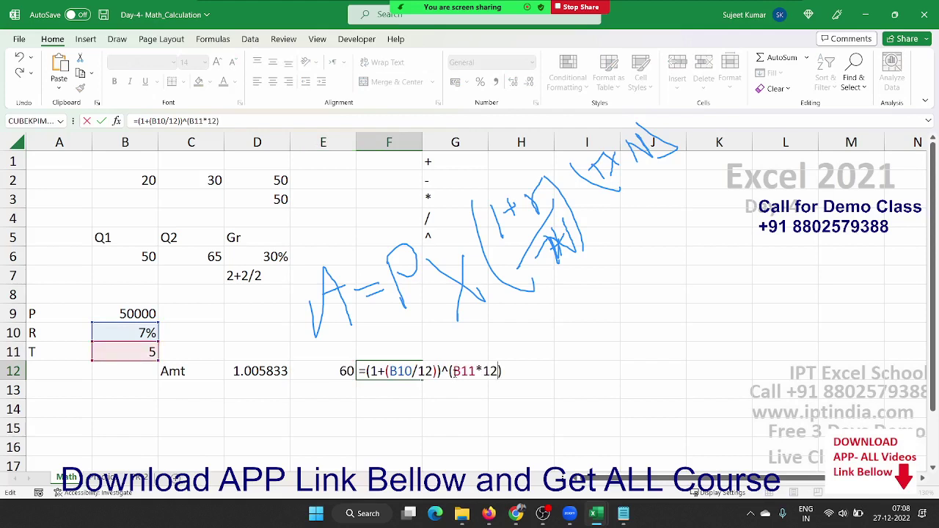
key("Return")
Select the helper cells D12 and E12
key("Up")
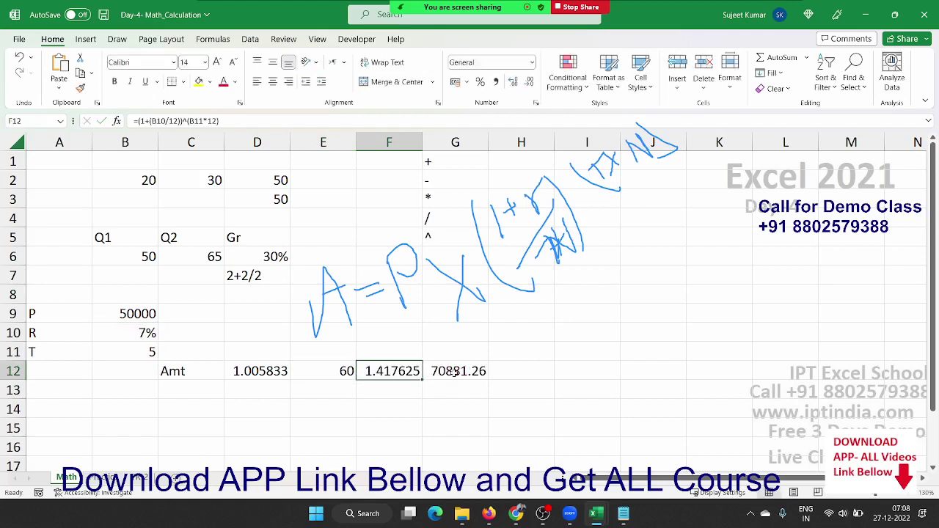
key("Left")
key("shift+Left")
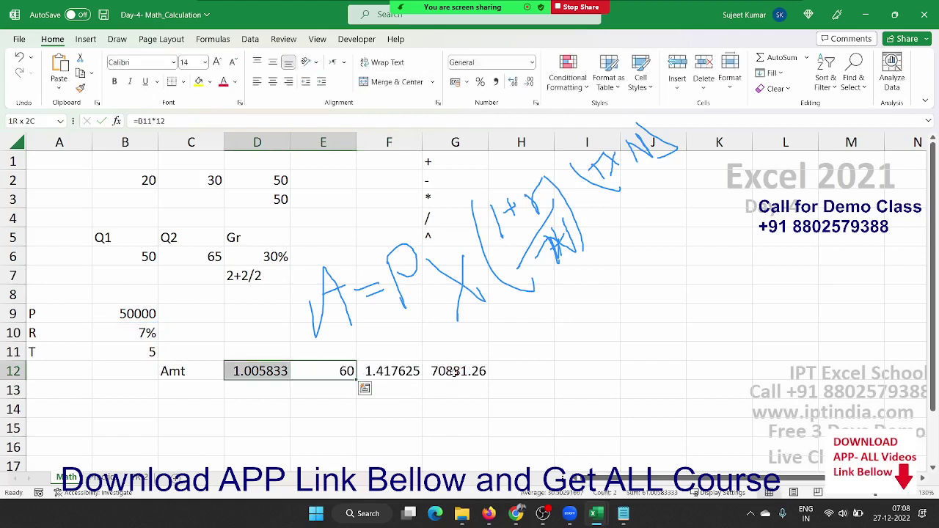
Clear D12:E12 and make G12 =((1+(B10/12))^(B11*12))*B9 by replacing F12
key("Delete")
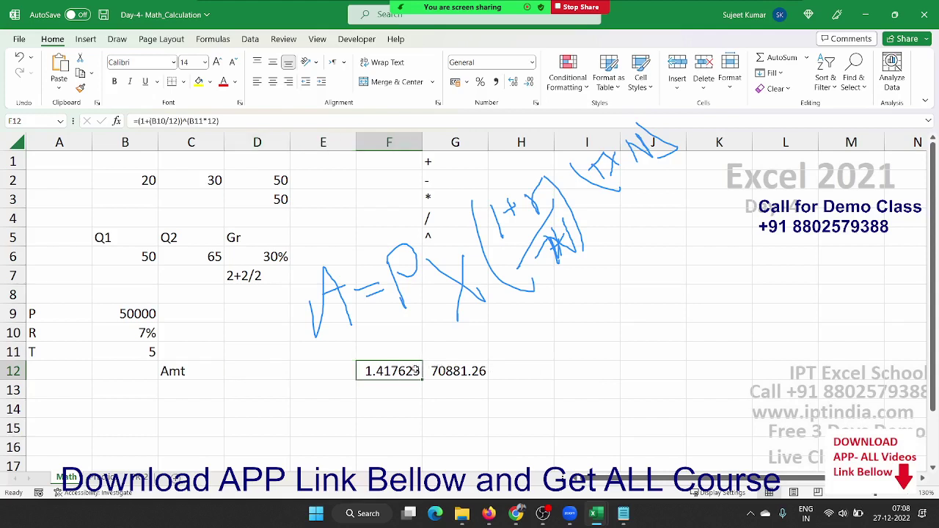
left_click(416, 369)
double_click(408, 372)
left_click_drag(366, 371, 551, 355)
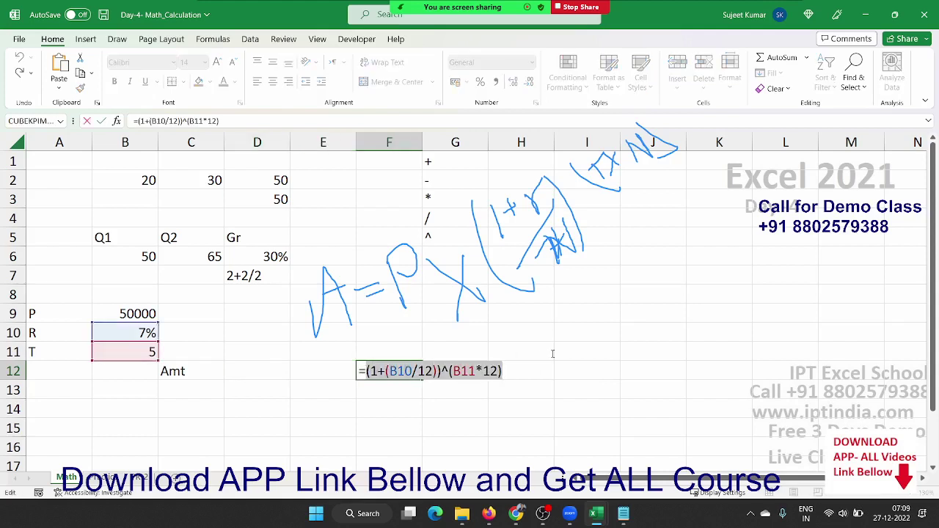
key("Escape")
left_click(478, 370)
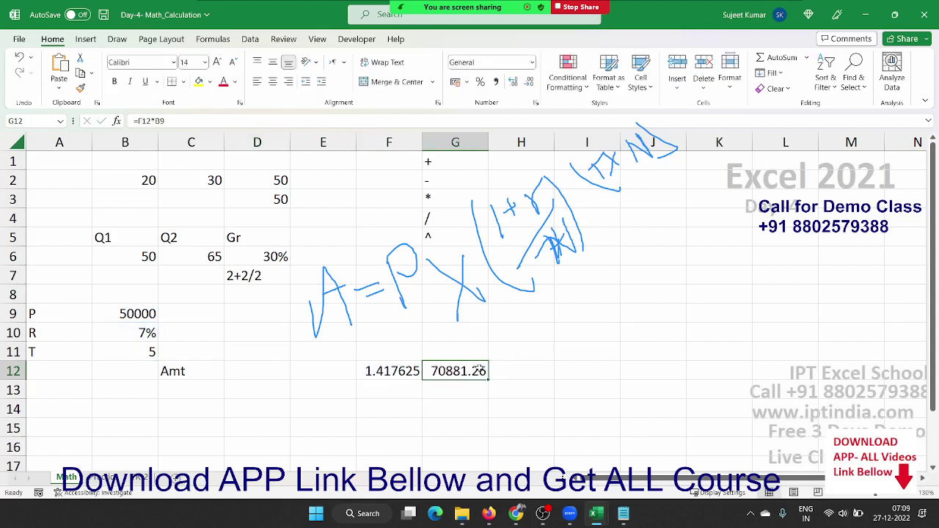
double_click(477, 370)
double_click(468, 372)
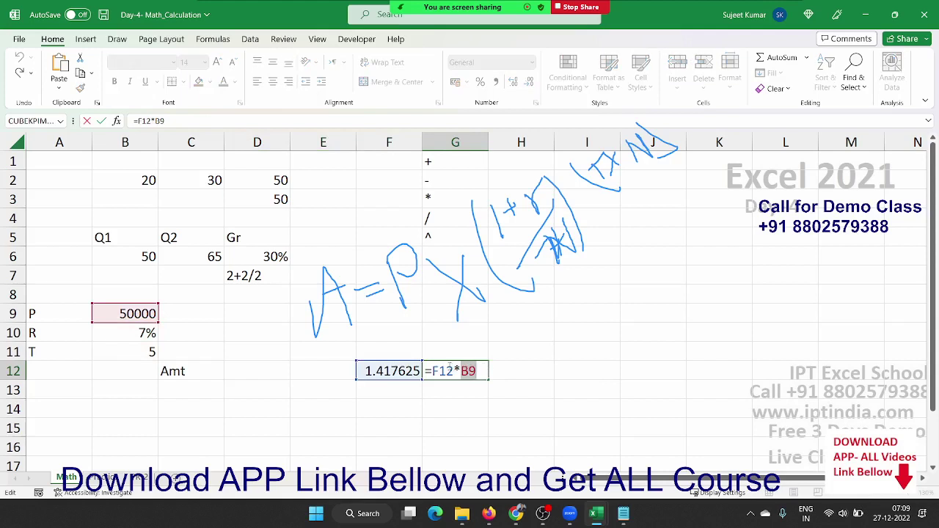
double_click(449, 370)
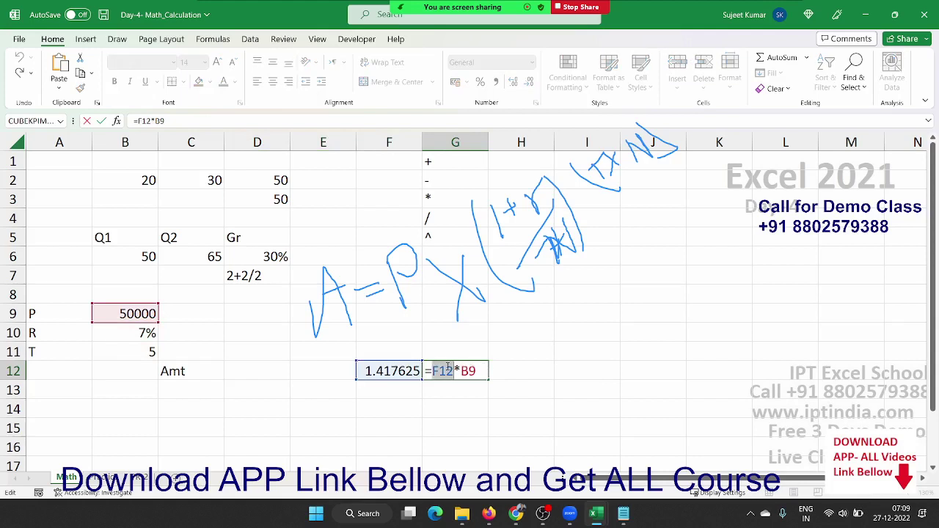
type("()")
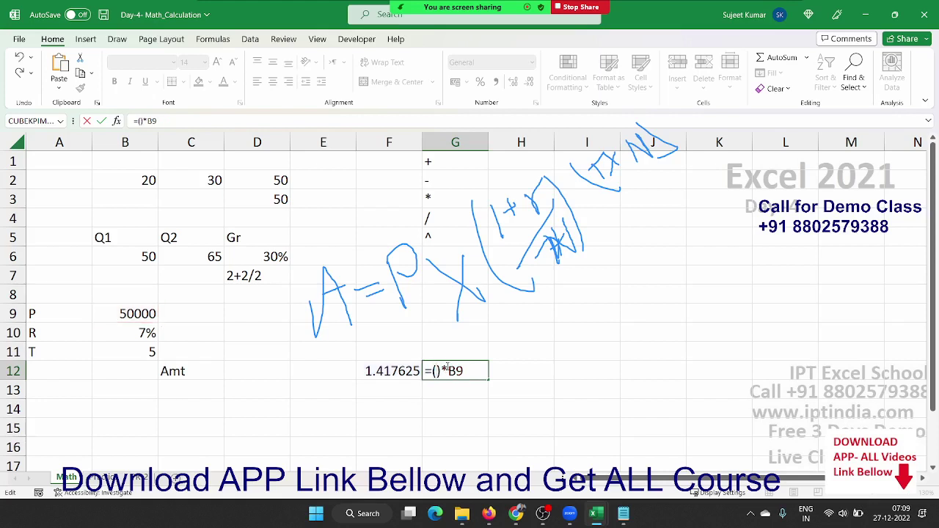
type("(1+(B10/12))^(B11*12)")
key("Return")
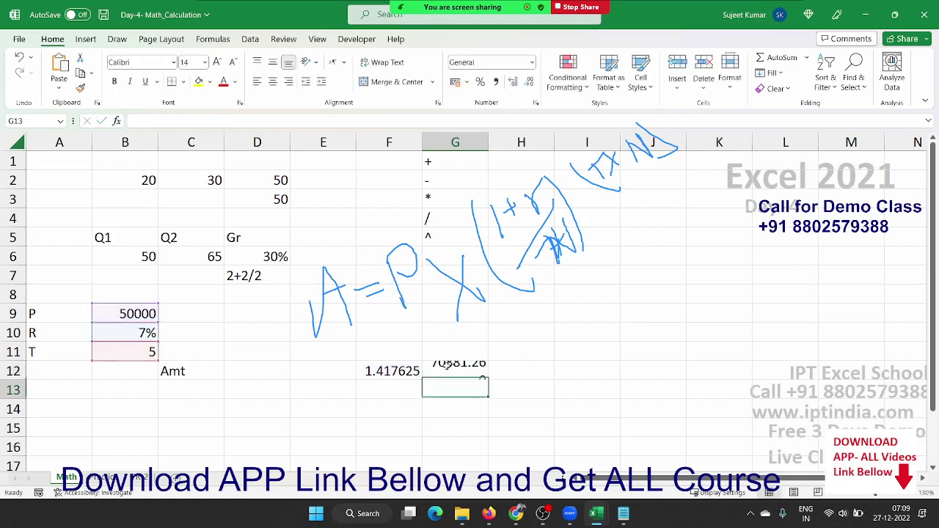
Clear F12 and move G12's combined formula into D12, showing 70881.26
key("Up")
key("Left")
key("Delete")
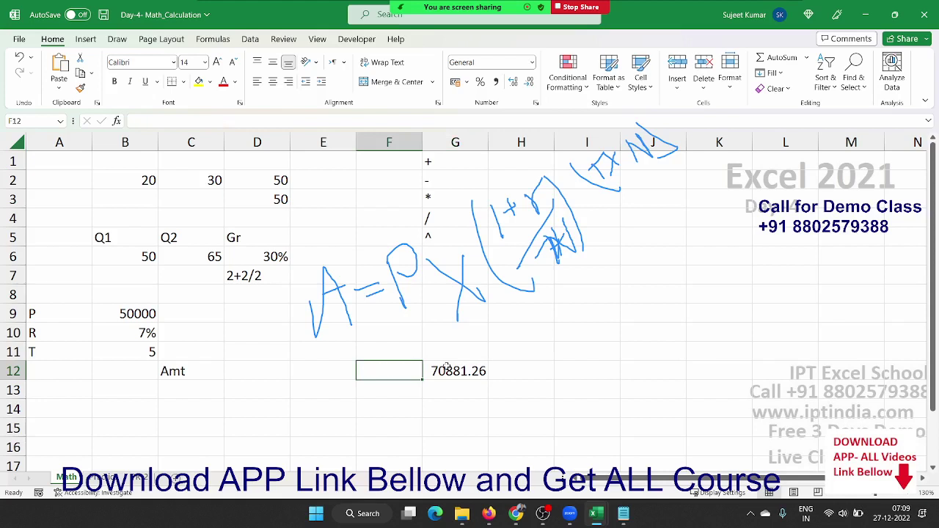
key("Right")
key("ctrl+c")
key("Down")
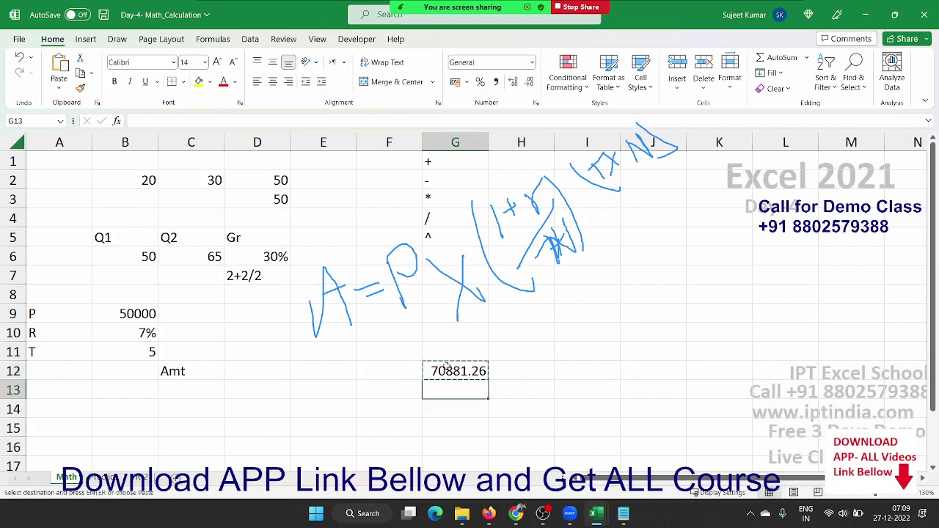
key("Left")
key("Left")
key("Left")
key("Up")
key("Right")
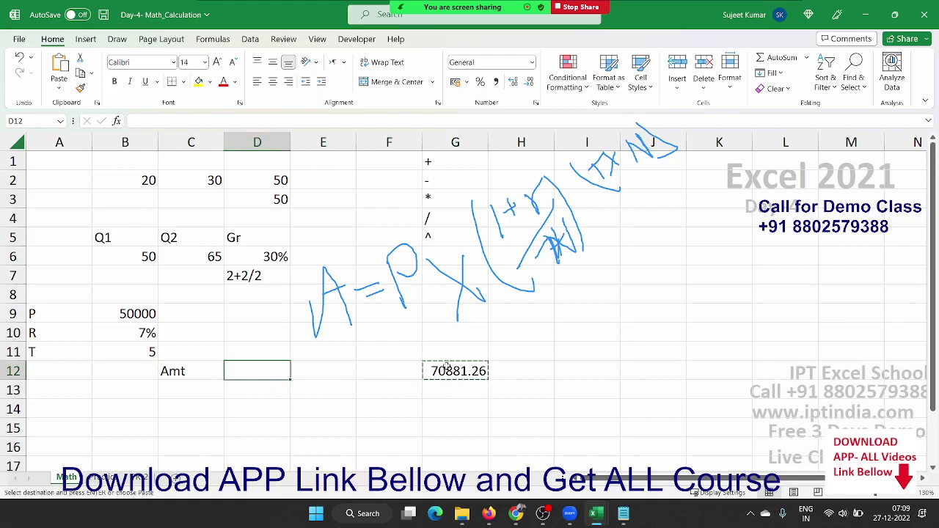
key("Return")
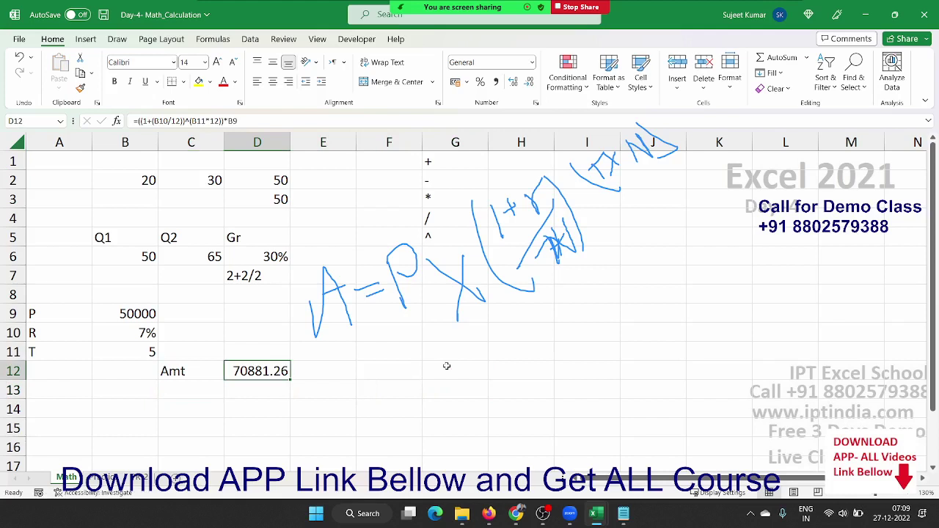
double_click(244, 369)
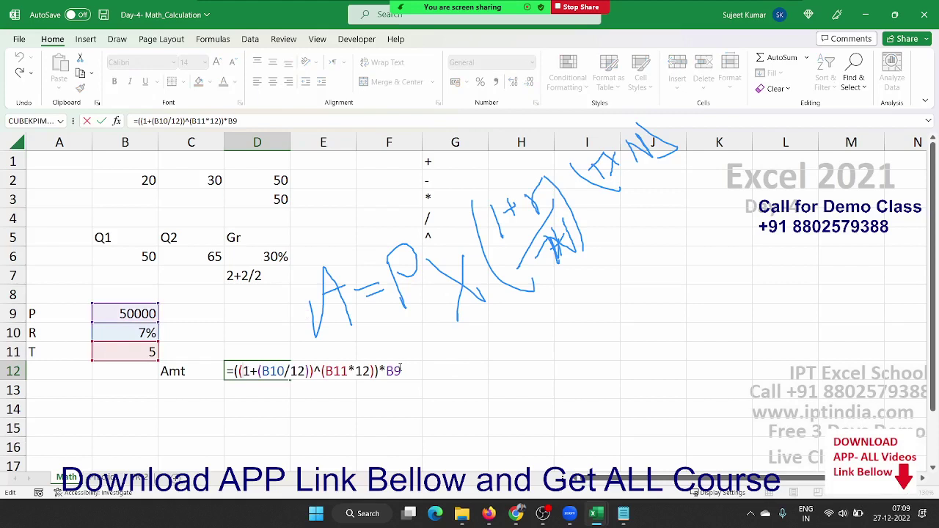
key("Escape")
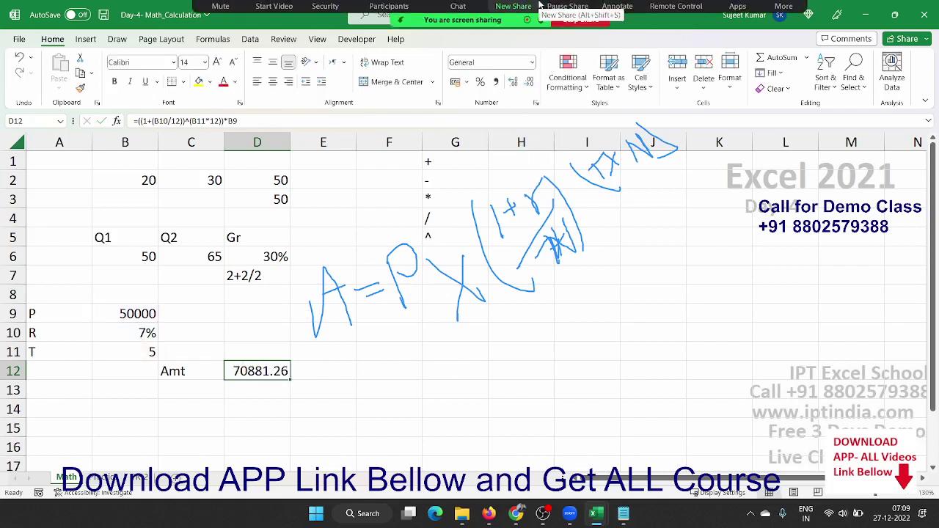
Check the participants list, then clear your drawings and close the annotation toolbar
left_click(413, 25)
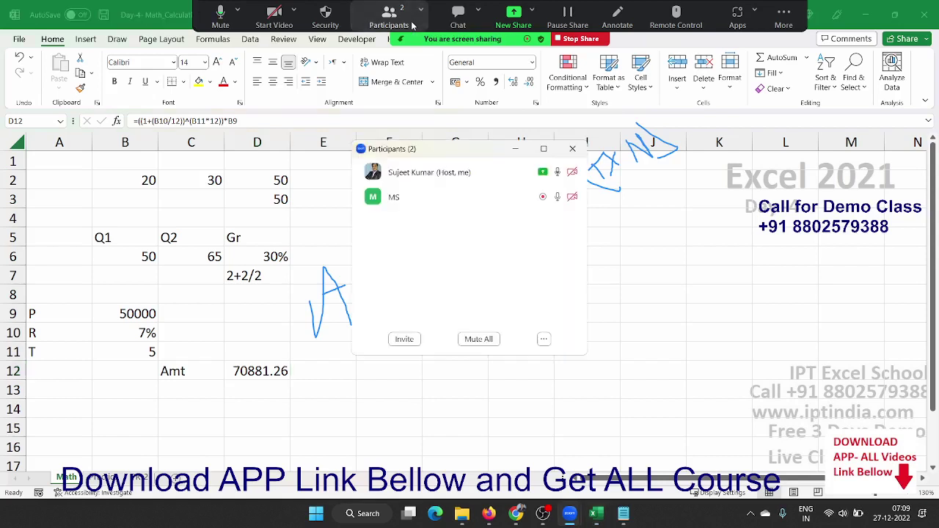
left_click(573, 149)
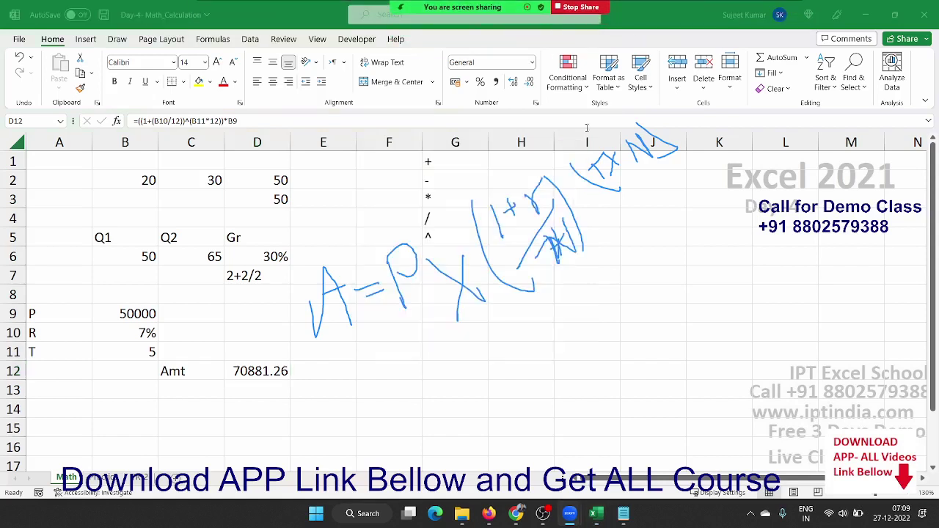
mouse_move(661, 20)
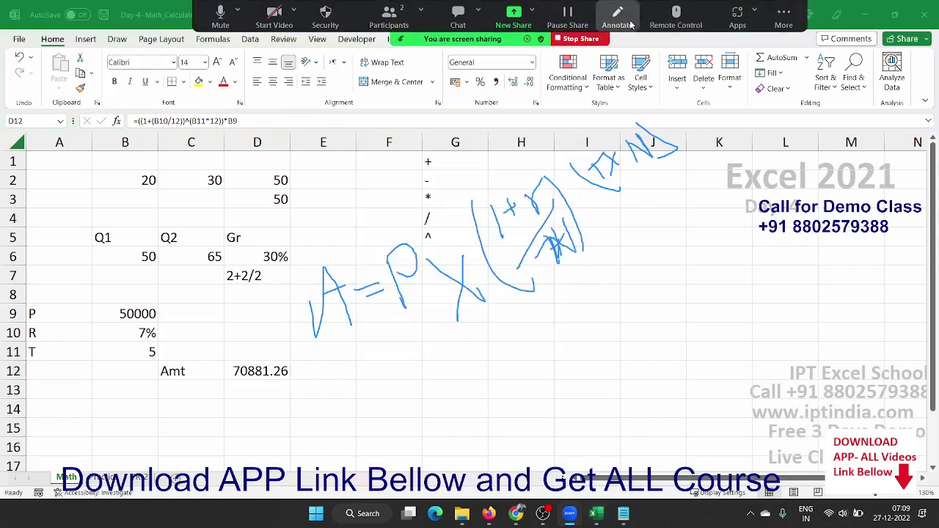
left_click(617, 14)
left_click(615, 69)
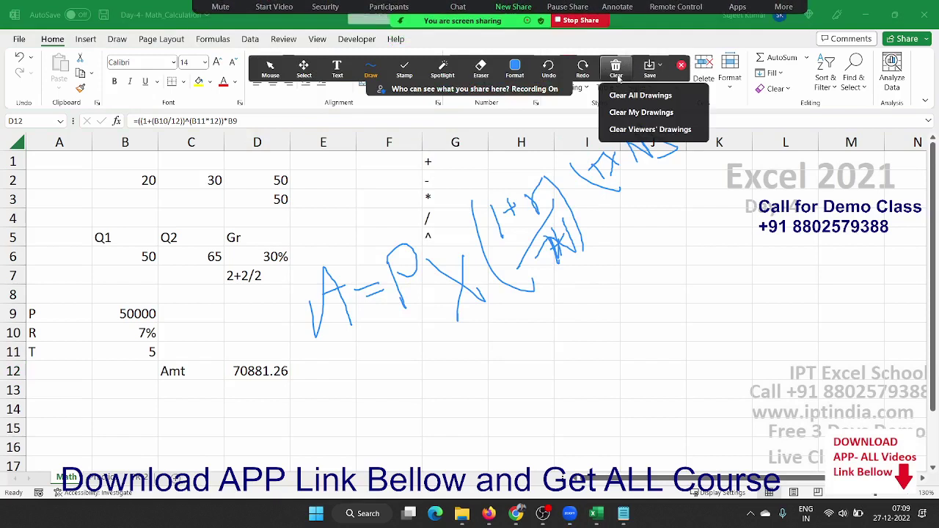
left_click(630, 110)
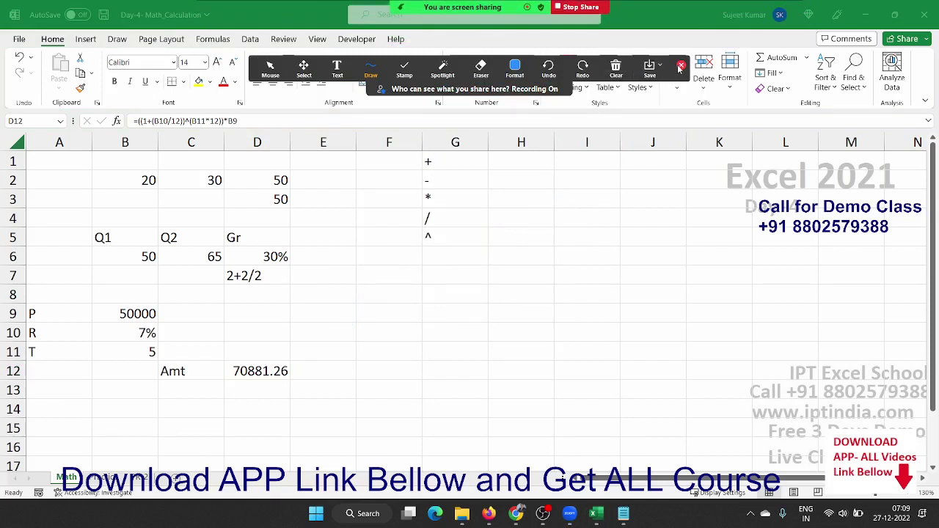
left_click(680, 66)
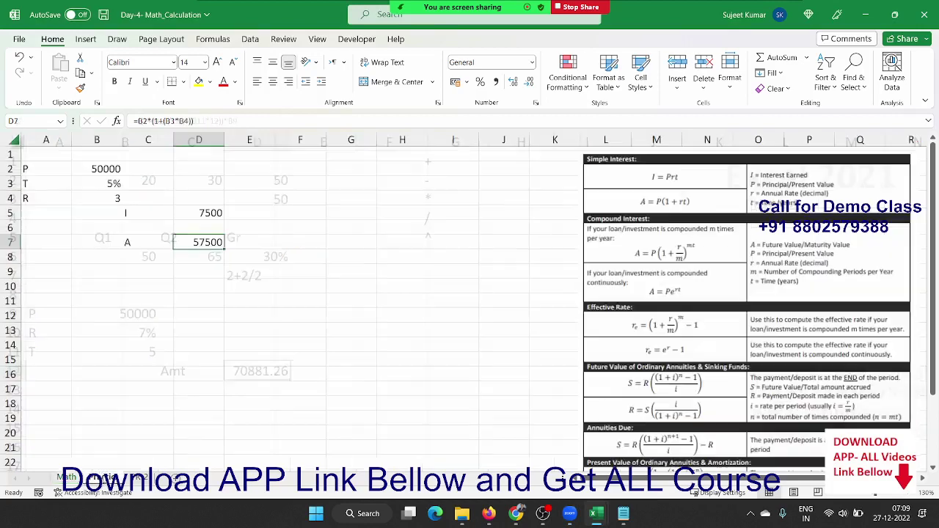
Switch to the P/T/R worksheet and look over its table
left_click(100, 477)
scroll(635, 278, "down", 2)
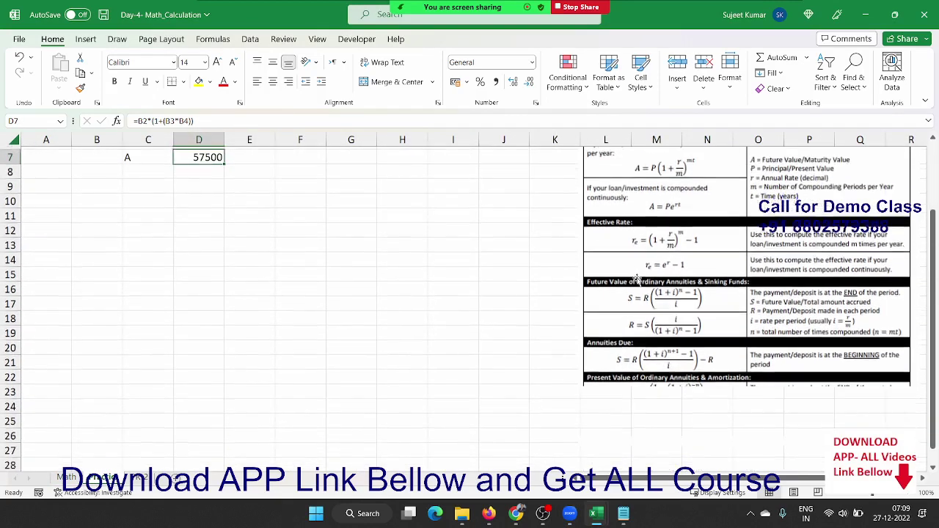
scroll(635, 279, "down", 2)
scroll(609, 286, "up", 4)
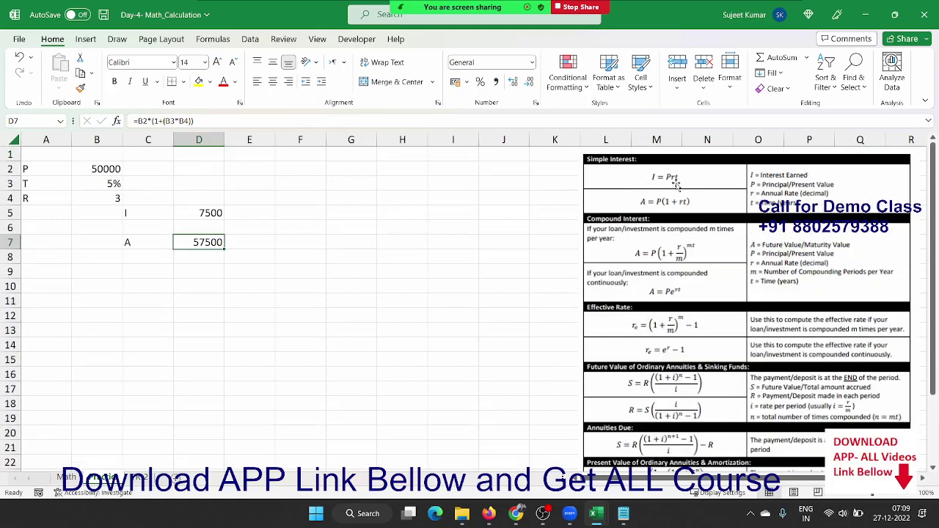
left_click(713, 193)
left_click(272, 212)
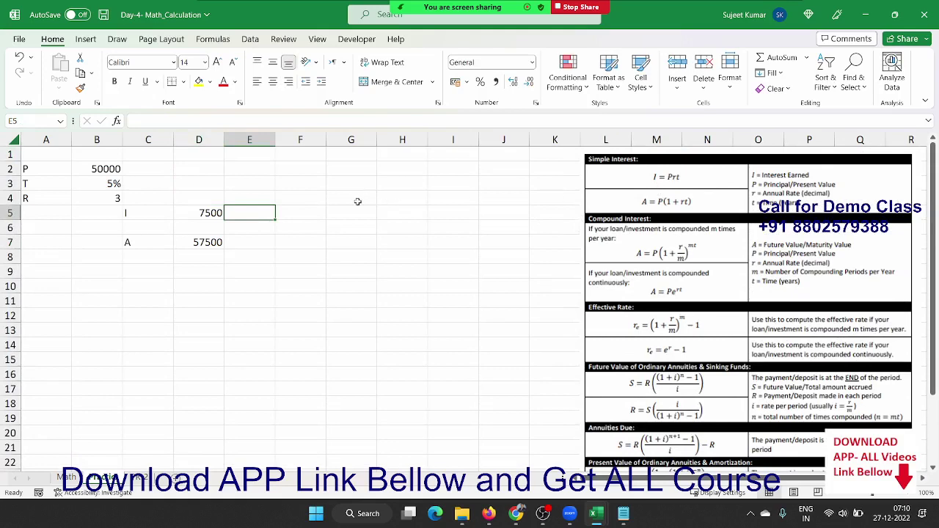
Replace D5 with =B2*B3*B4, giving interest 7500
key("Left")
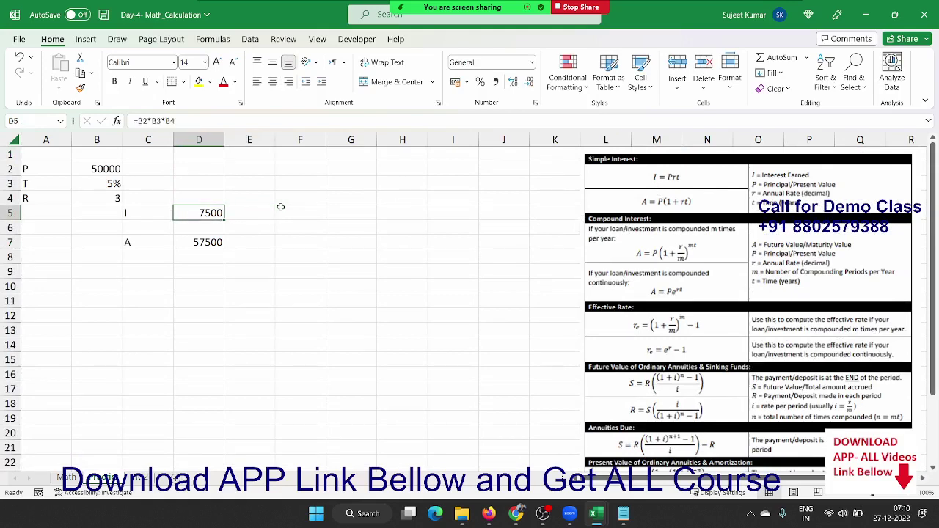
key("Delete")
type("=")
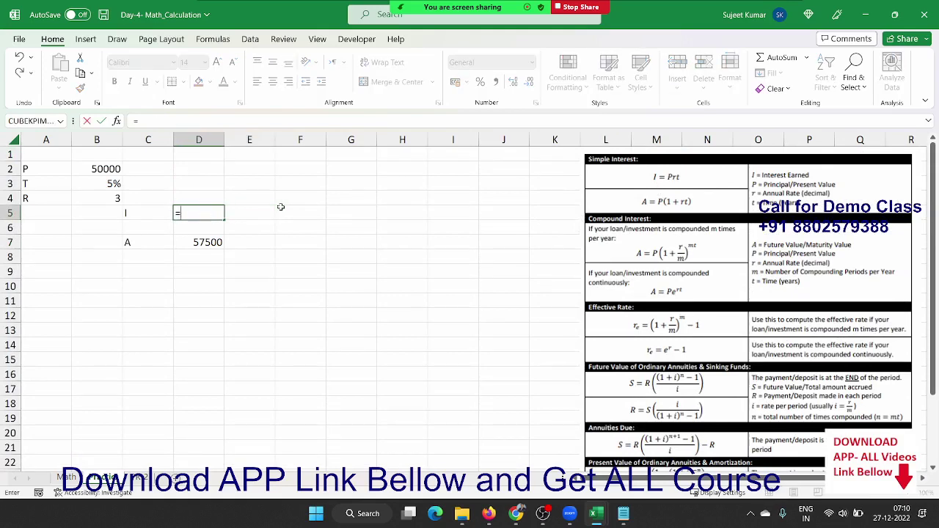
left_click(116, 167)
type("*")
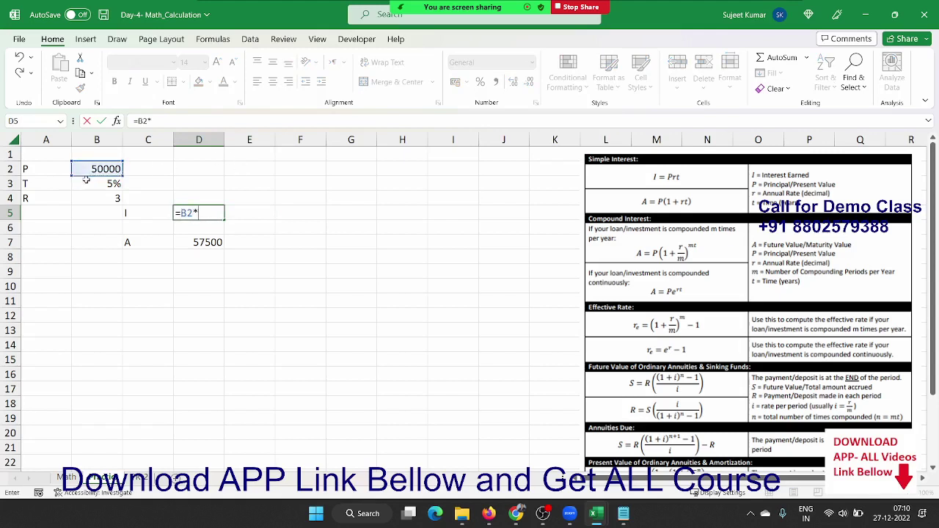
left_click(86, 180)
type("*")
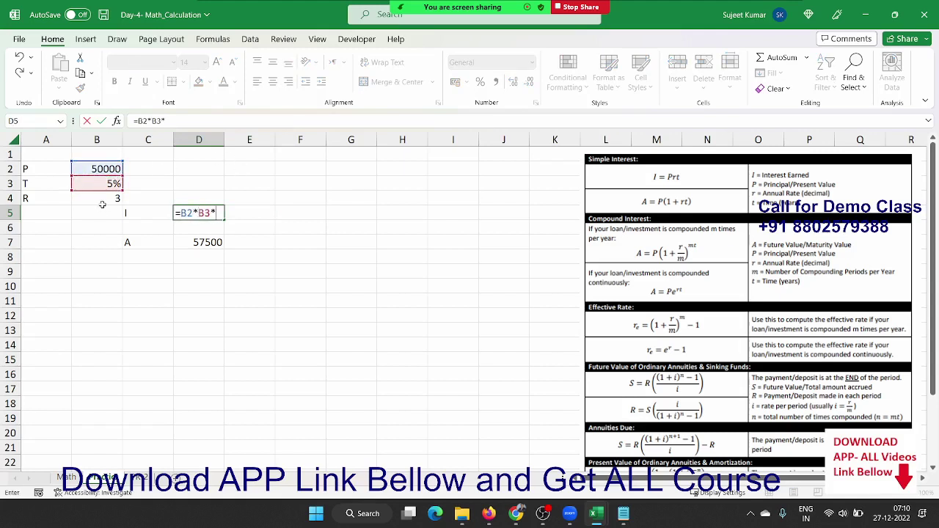
left_click(100, 198)
key("Return")
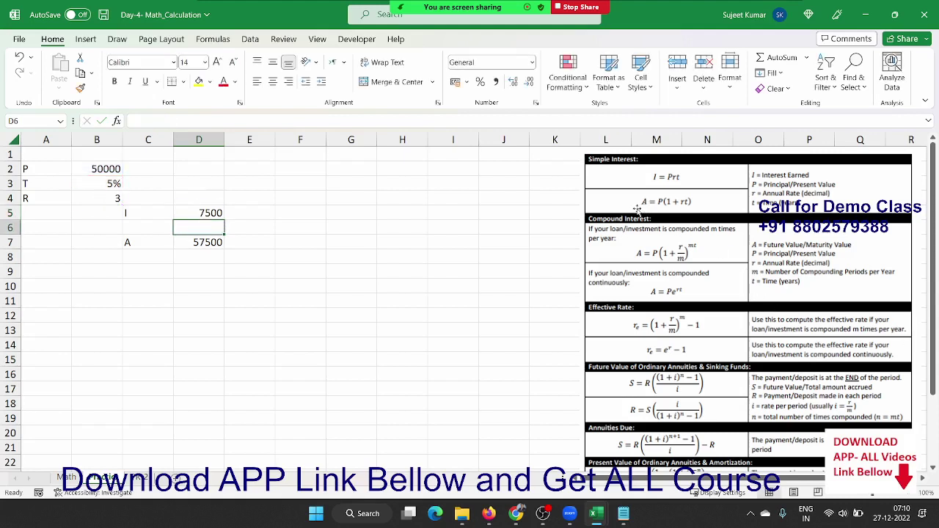
Enter =B2*(1+(B3*B4)) in D7, giving the amount 57500
left_click(209, 252)
left_click(207, 242)
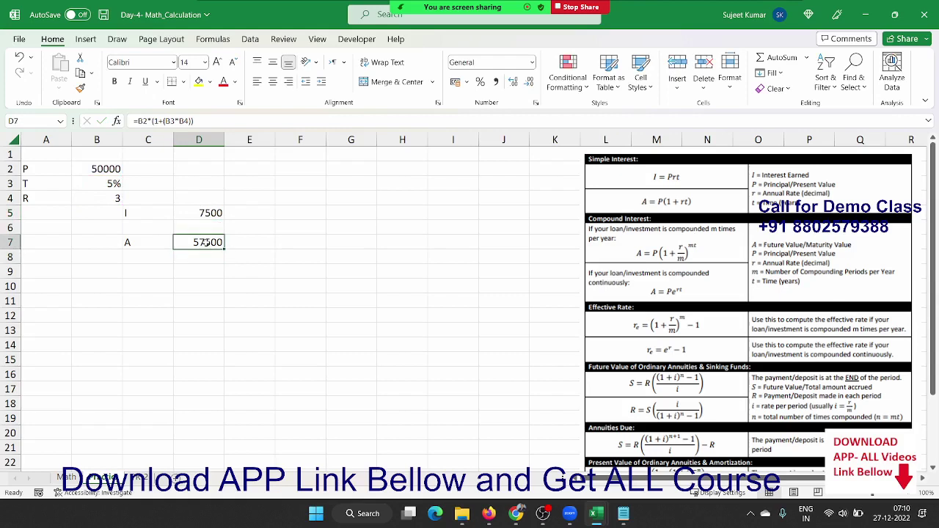
type("=")
left_click(122, 170)
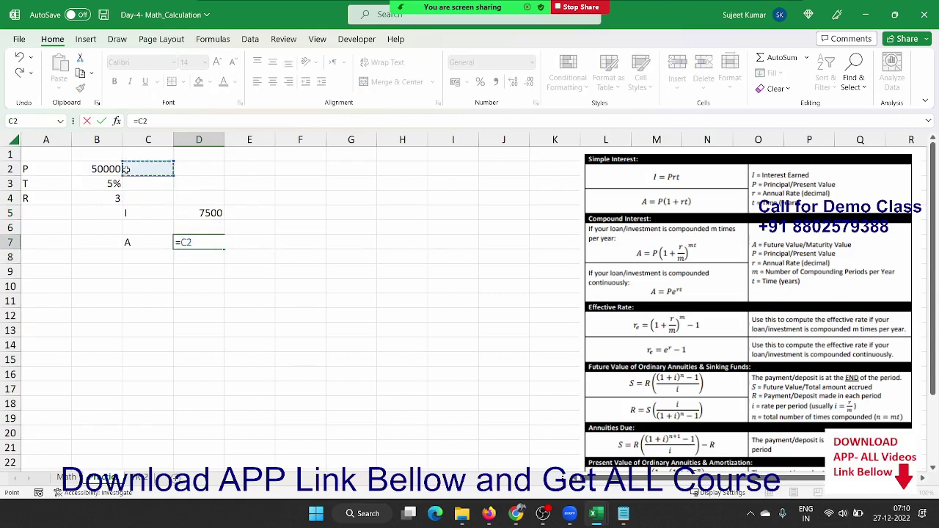
type("*")
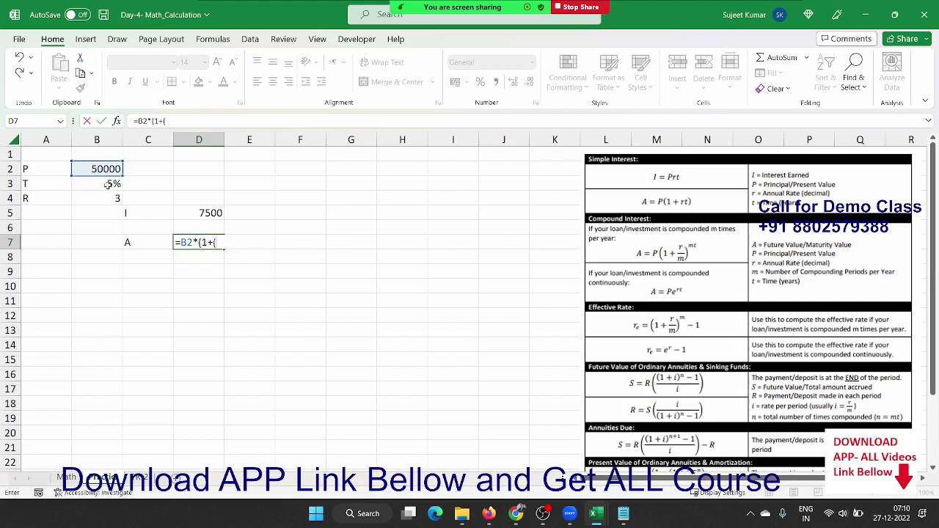
left_click(107, 185)
type("*")
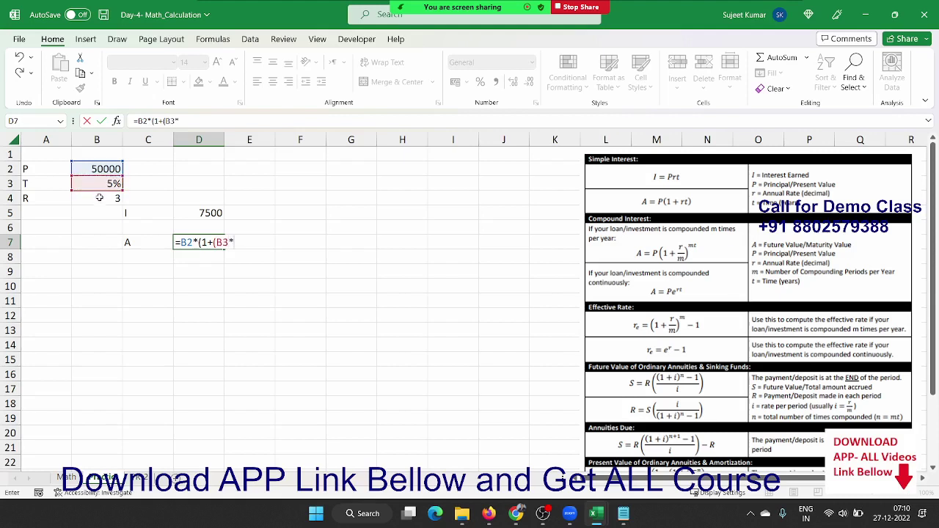
left_click(99, 198)
type(")")
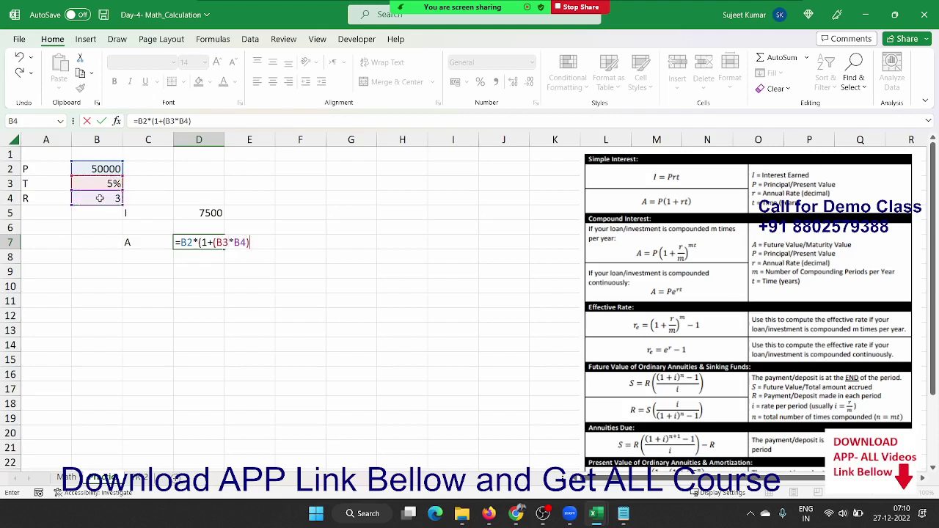
key("Return")
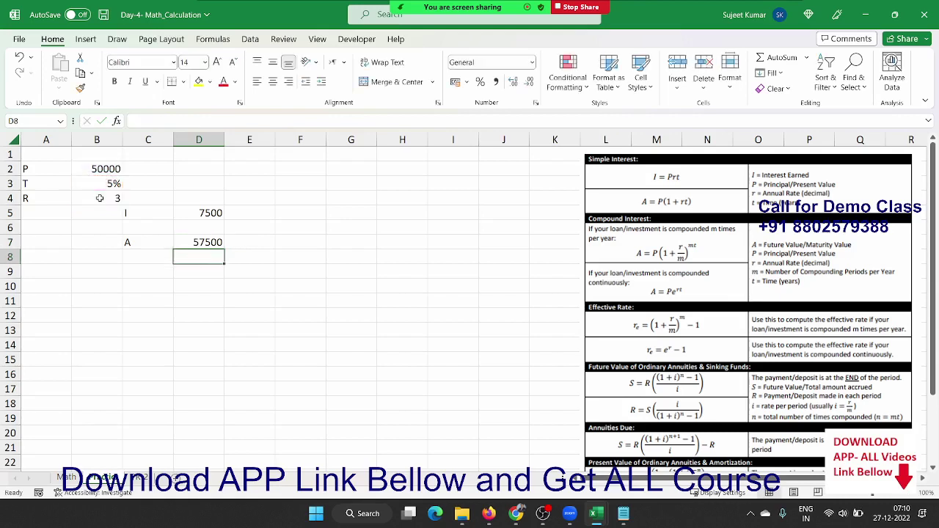
Delete the old results in D3:F9 on the cuboid sheet
key("Up")
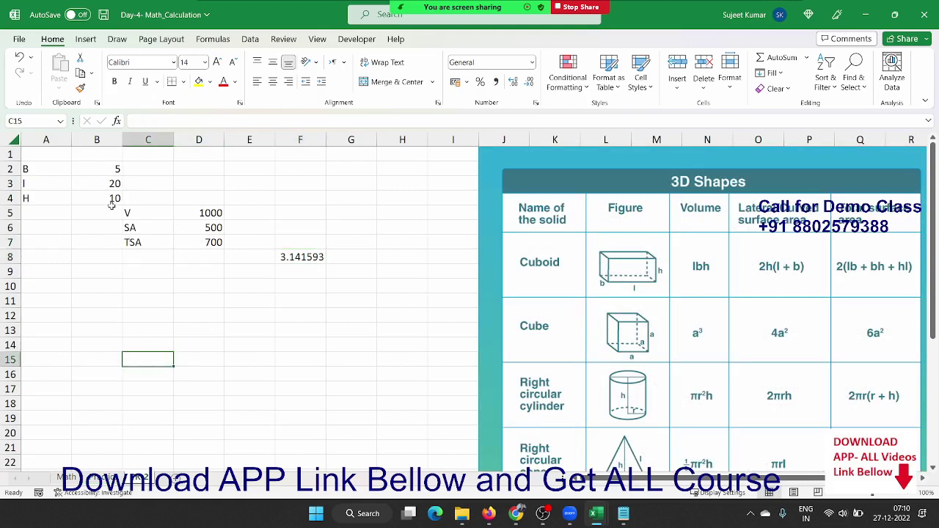
mouse_move(95, 213)
left_mouse_down()
mouse_move(215, 243)
mouse_move(322, 288)
left_mouse_up()
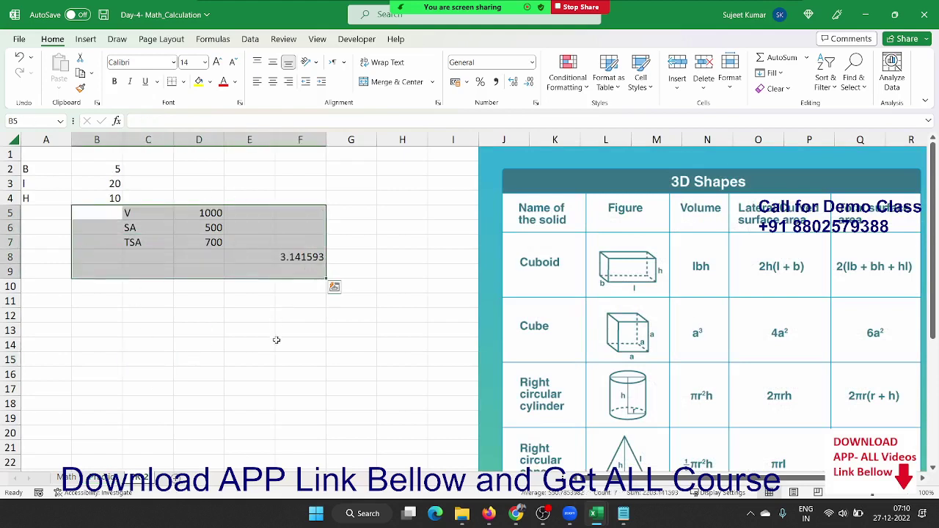
left_click(280, 345)
left_click_drag(198, 189, 315, 273)
key("Delete")
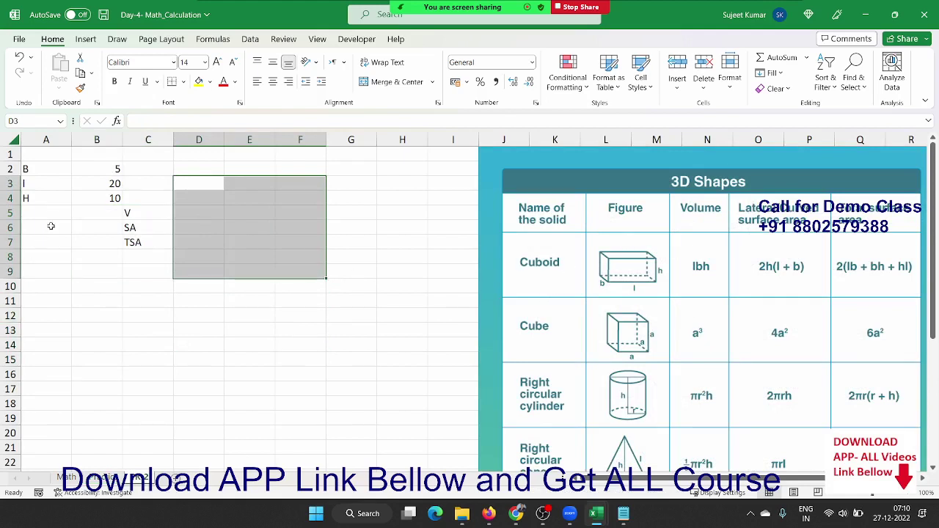
Check the breadth 5, length 20 and height 10 in B2:B4, then the V label
left_click(82, 170)
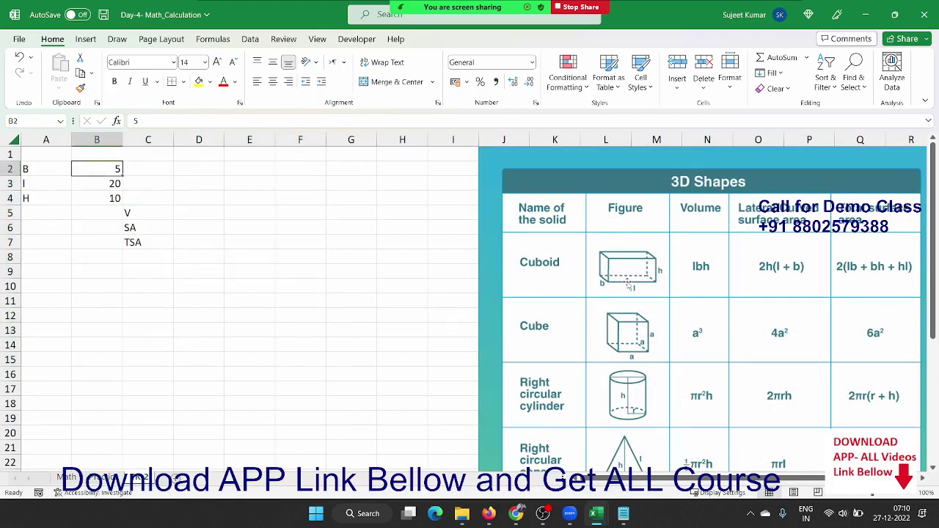
left_click(96, 184)
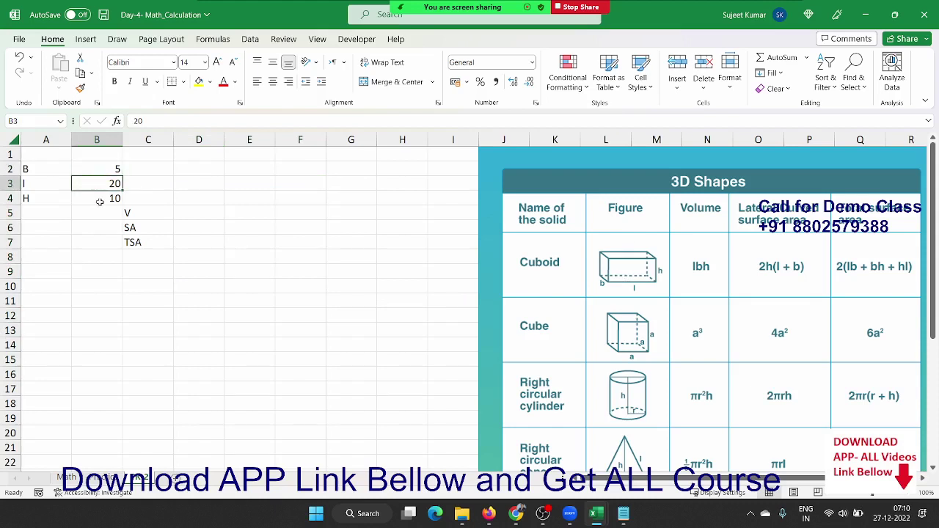
left_click(100, 201)
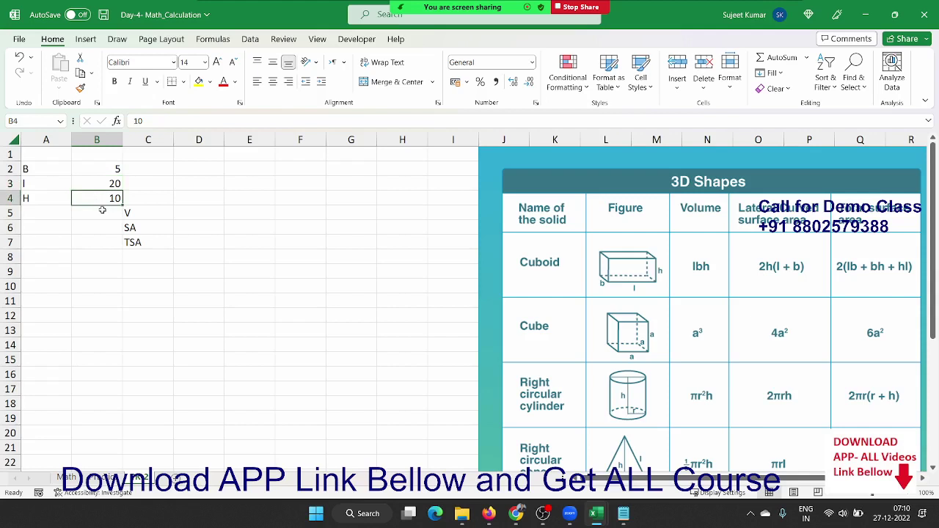
left_click(132, 214)
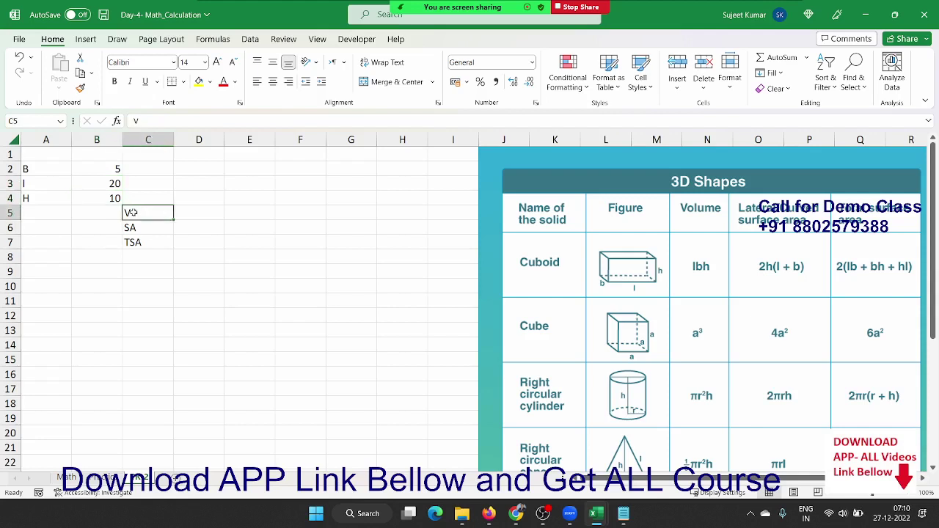
Enter the volume formula =B4*B3*B2 in D5, giving 1000
left_click(188, 217)
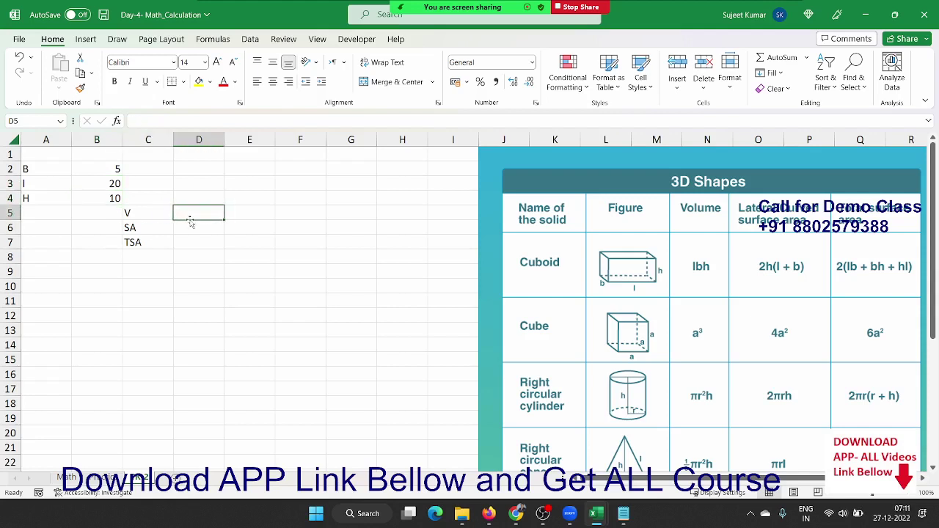
type("=")
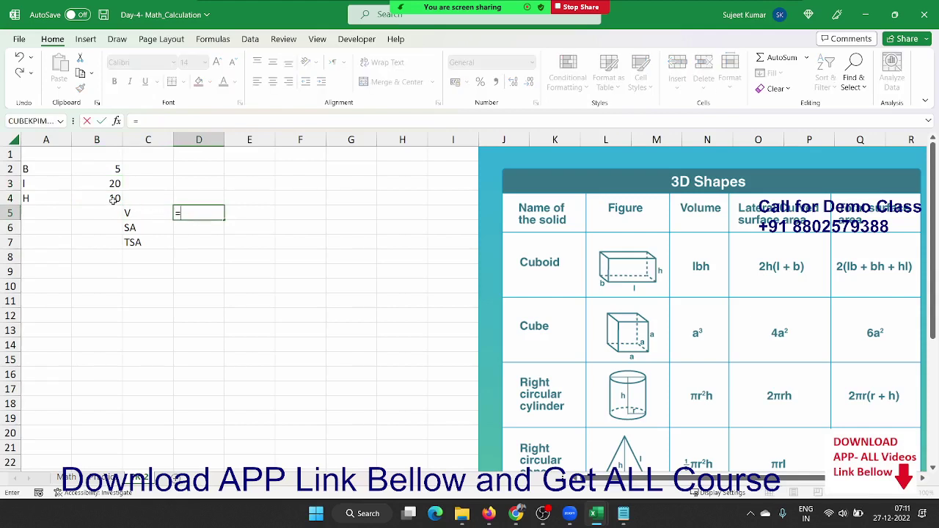
left_click(114, 204)
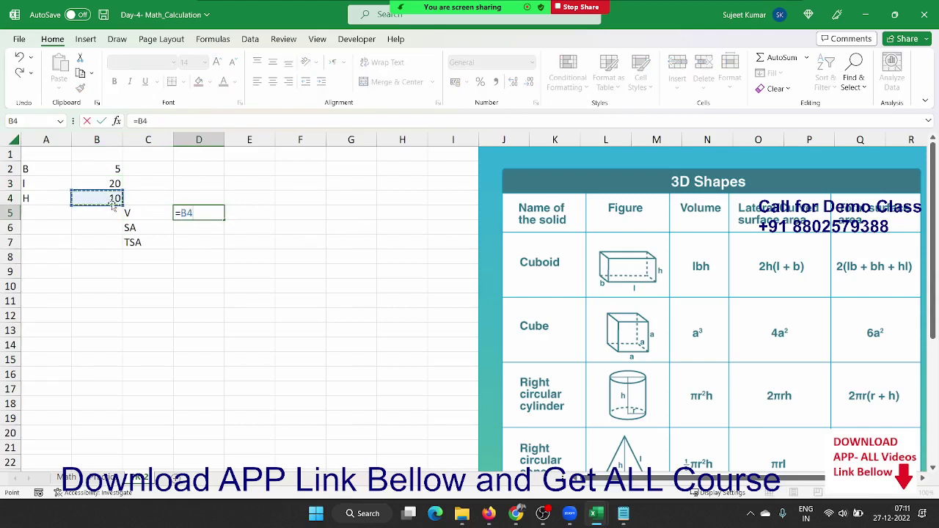
type("*")
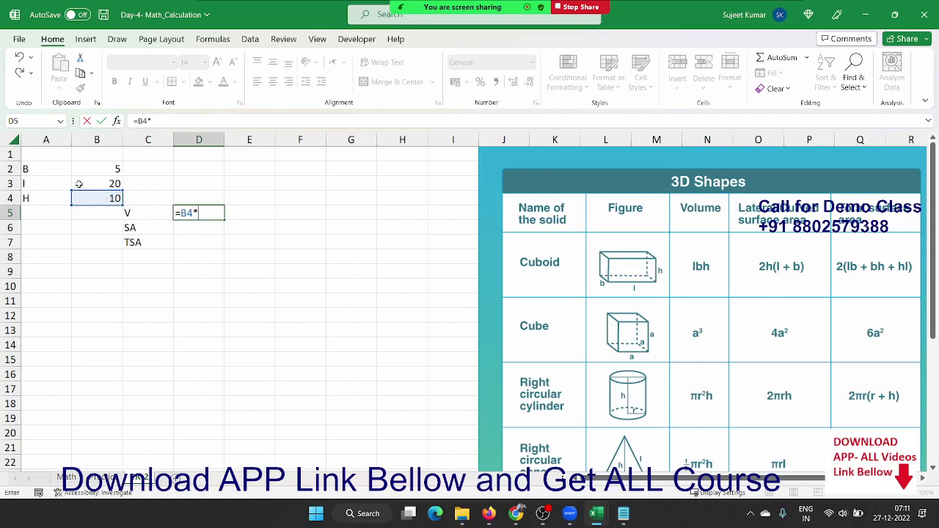
left_click(79, 184)
type("*")
left_click(97, 167)
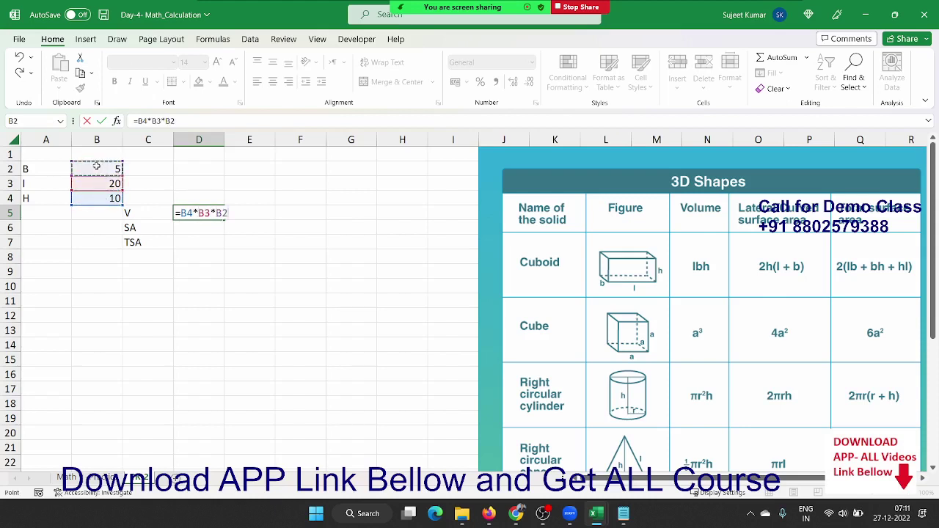
key("Return")
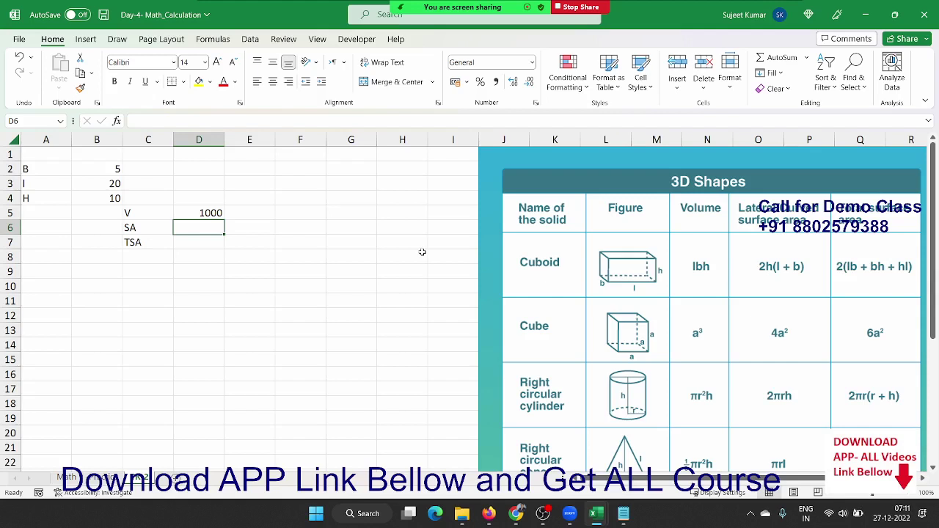
Enter the surface area formula =2*B4*(B3+B2) in D6, giving 500
type("=2*(")
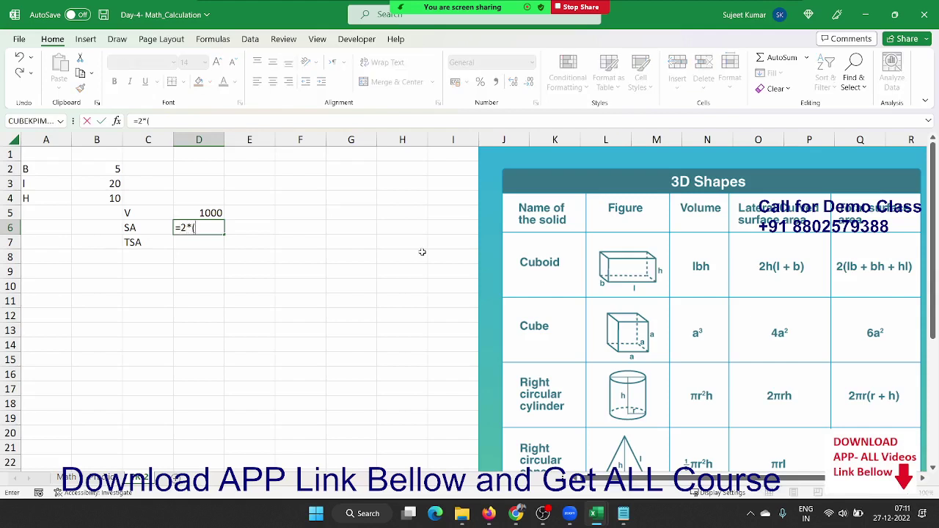
left_click(102, 178)
type("*")
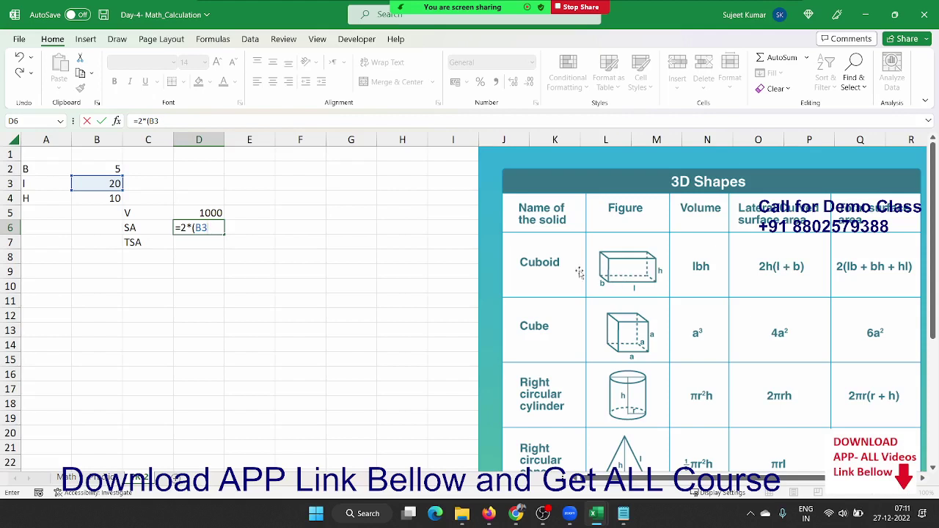
key("BackSpace")
key("BackSpace")
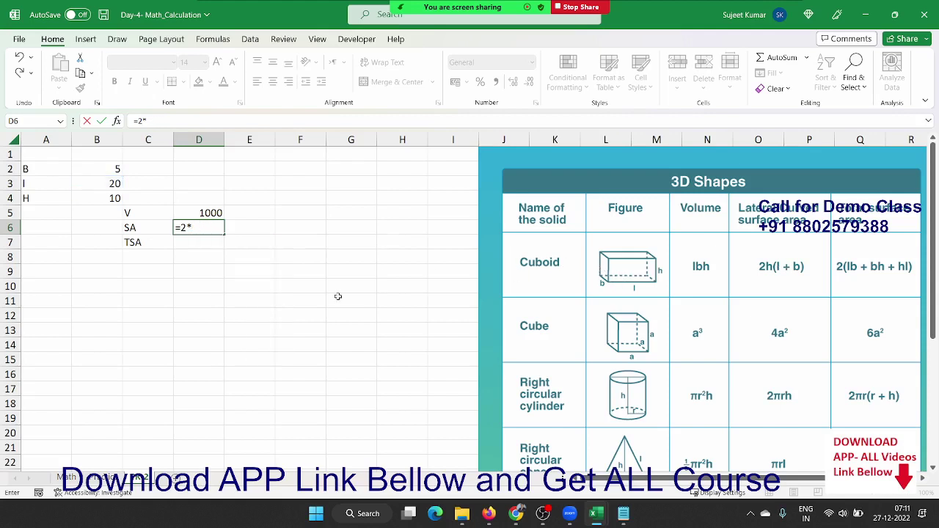
left_click(105, 198)
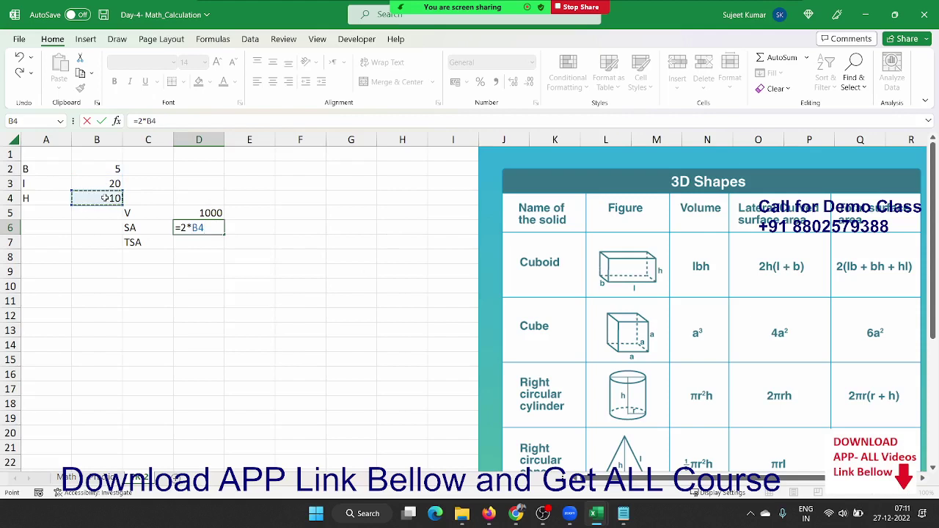
type("*")
mouse_move(463, 7)
left_click(86, 186)
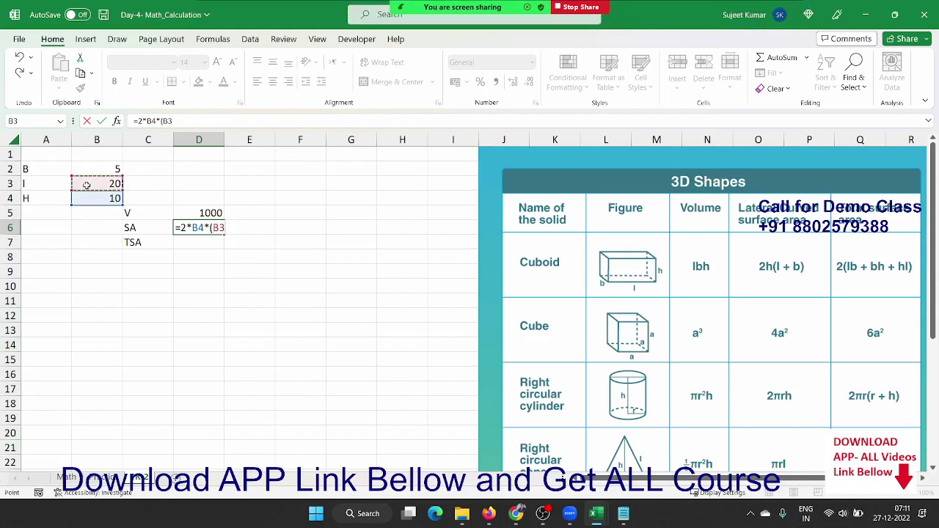
type("+")
left_click(93, 168)
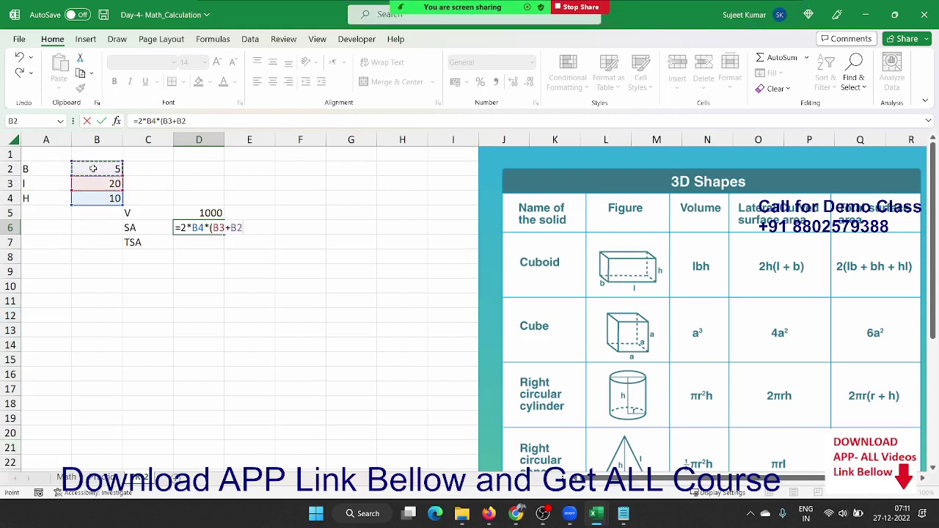
type(")")
key("Return")
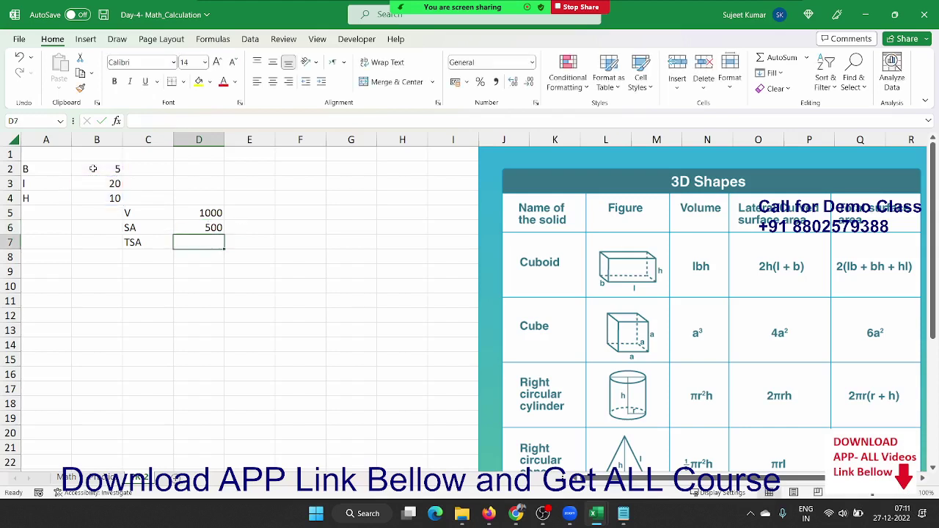
key("Up")
In D7, begin the TSA formula =2*((B3*B2) with the first product
key("Down")
type("=")
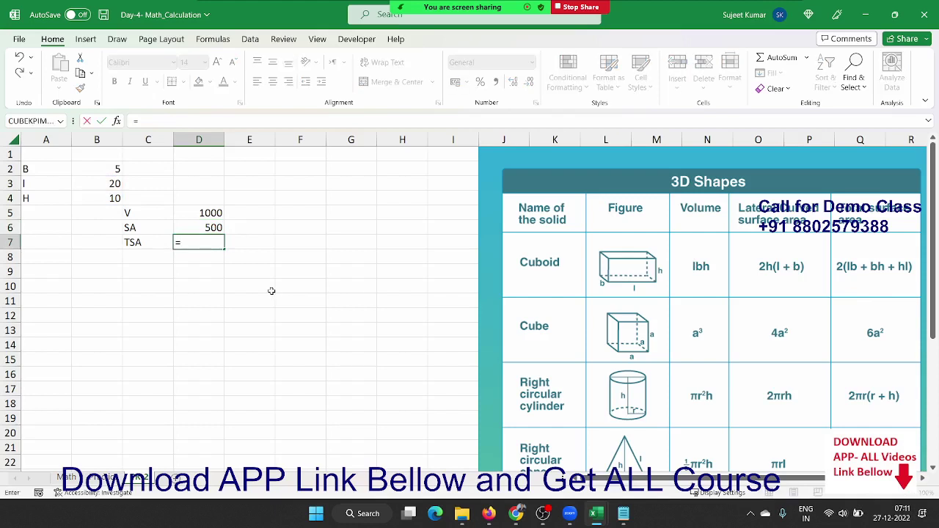
type("2*(")
left_click(96, 168)
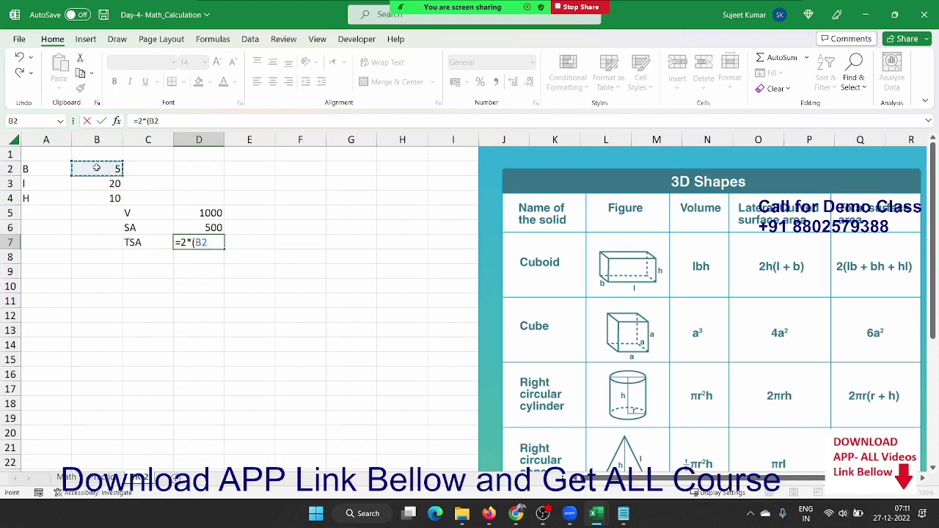
key("BackSpace")
key("BackSpace")
type("(")
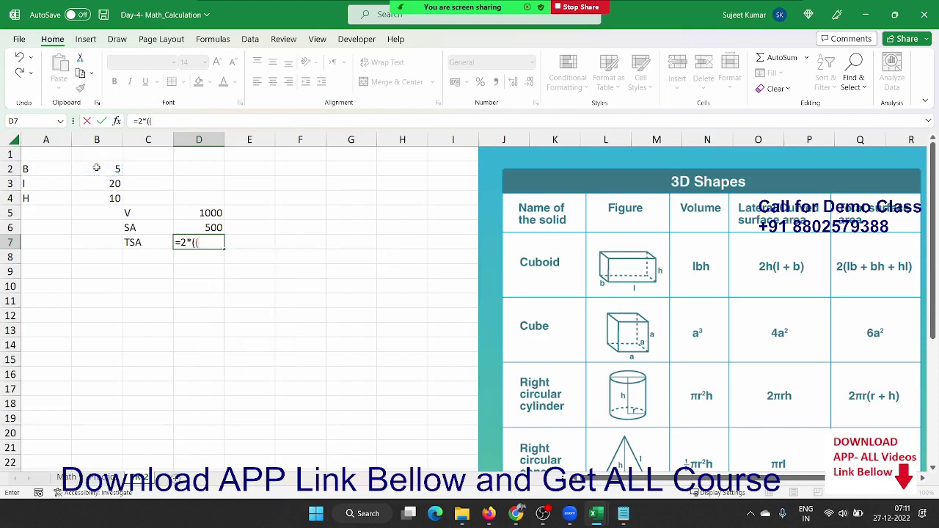
left_click(96, 179)
type("*")
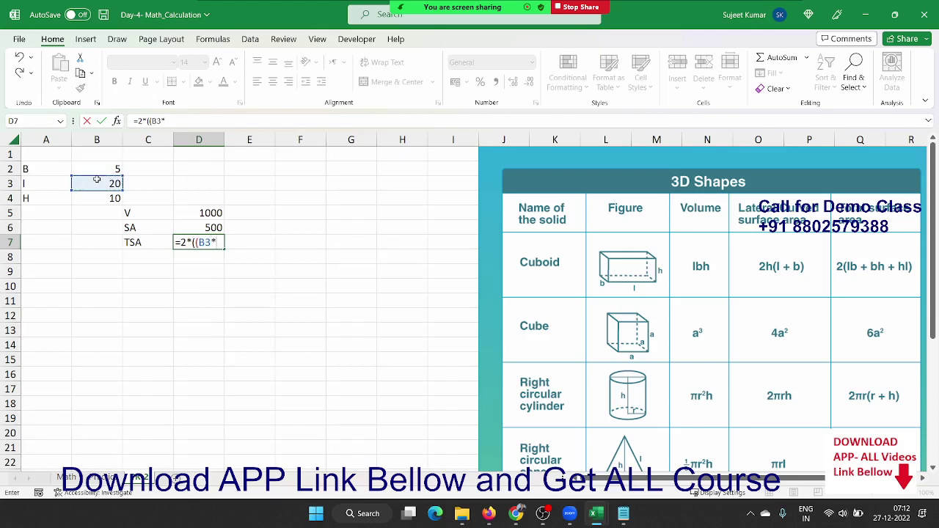
left_click(108, 169)
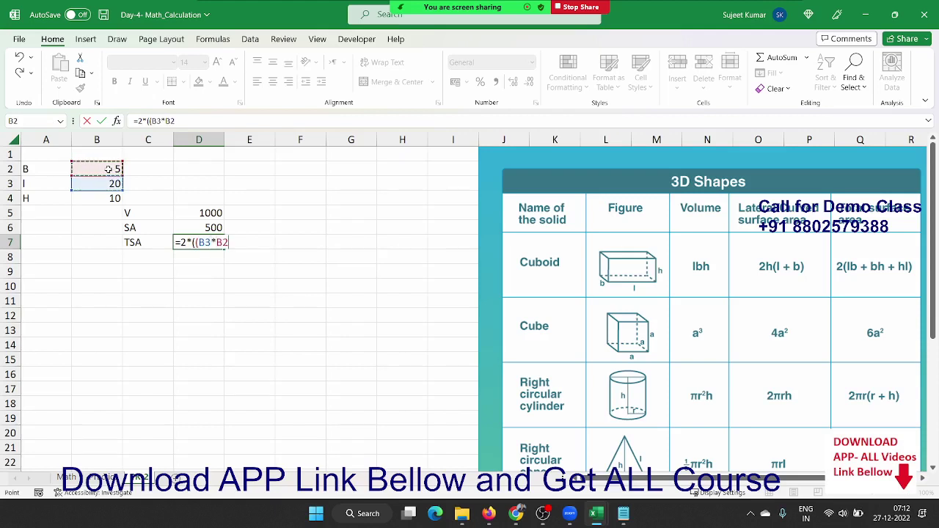
type(")+(")
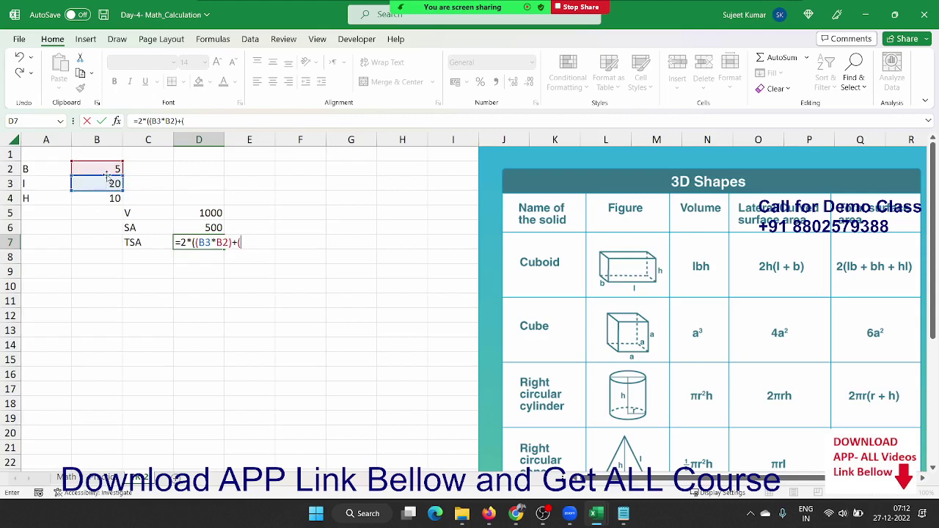
Finish the formula with +(B2*B4)+(B4*B3), giving a total surface area of 700
left_click(105, 170)
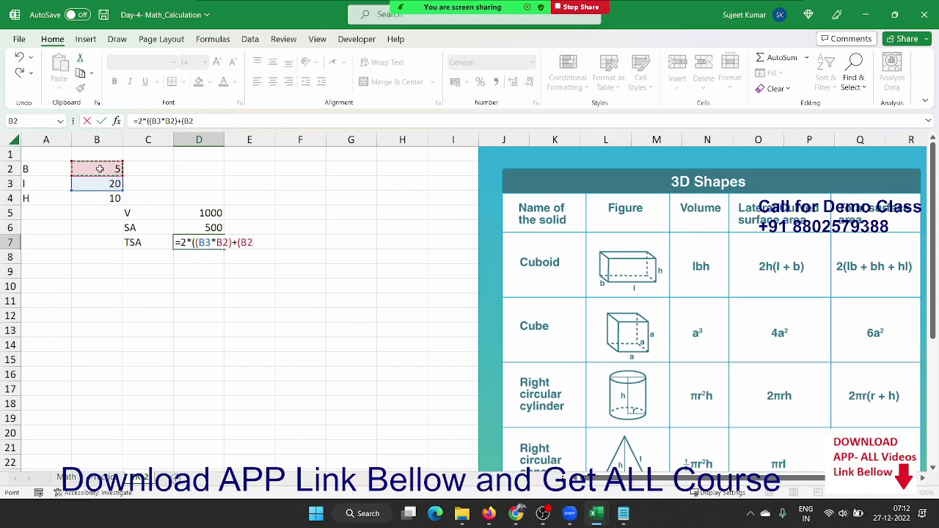
type("*")
left_click(91, 199)
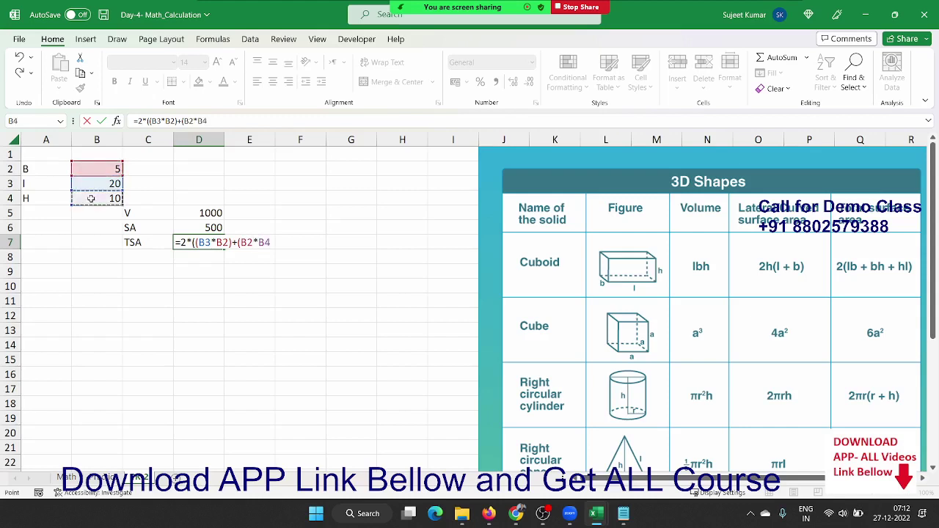
type(")+(")
left_click(88, 198)
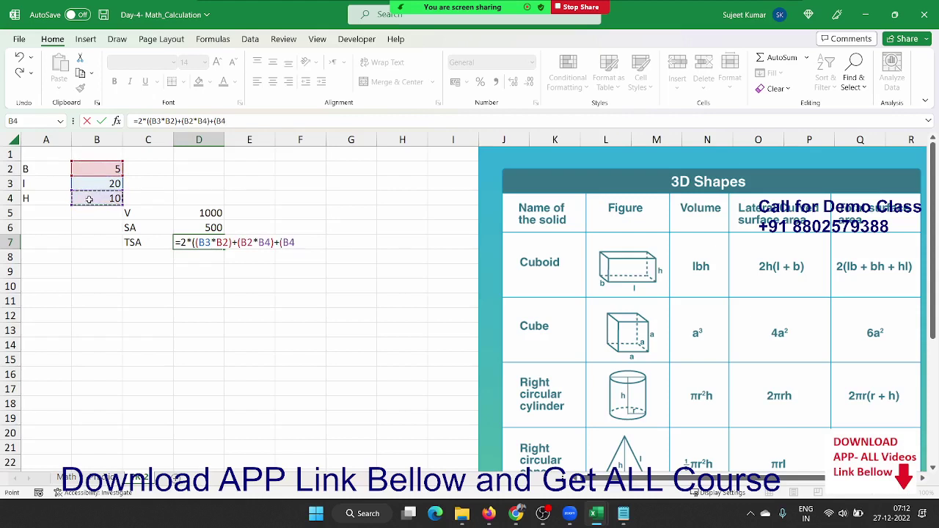
type("*")
left_click(94, 184)
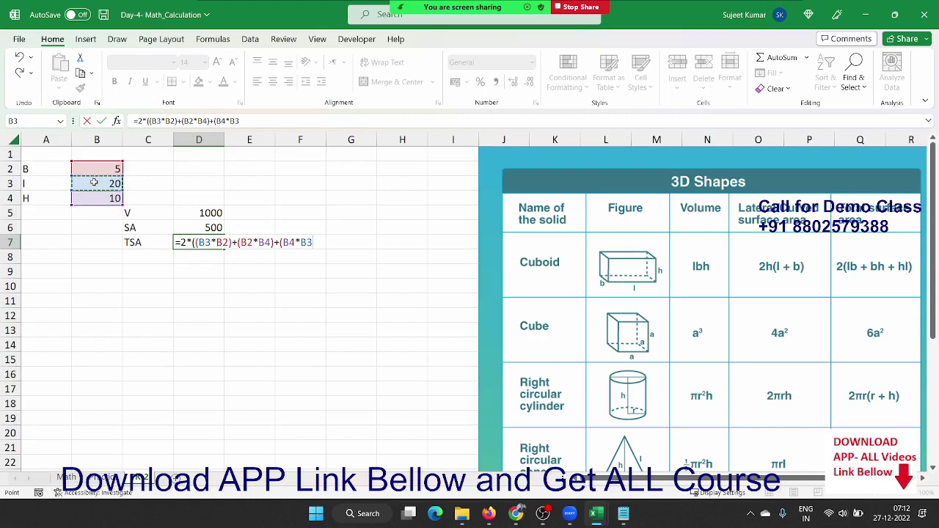
type(")")
key("Return")
key("Up")
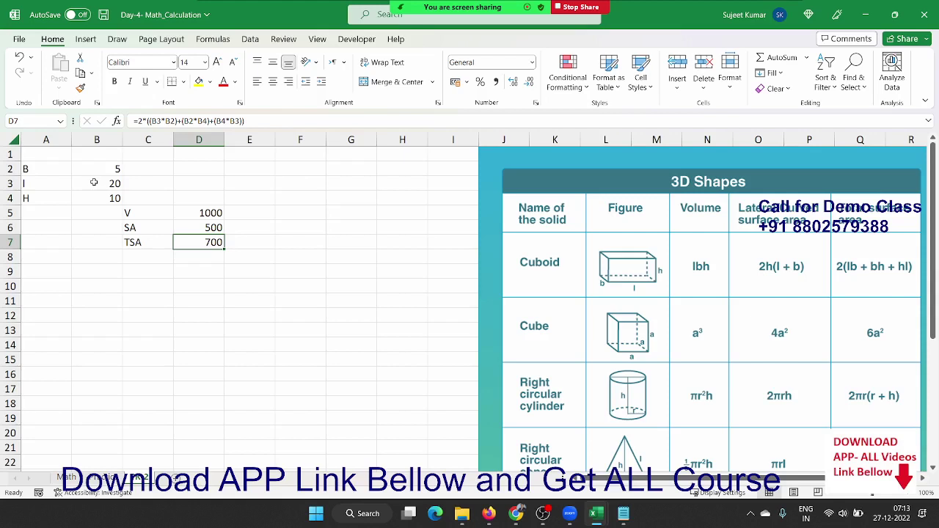
Save the workbook with the cuboid results 1000, 500 and 700
left_click(103, 15)
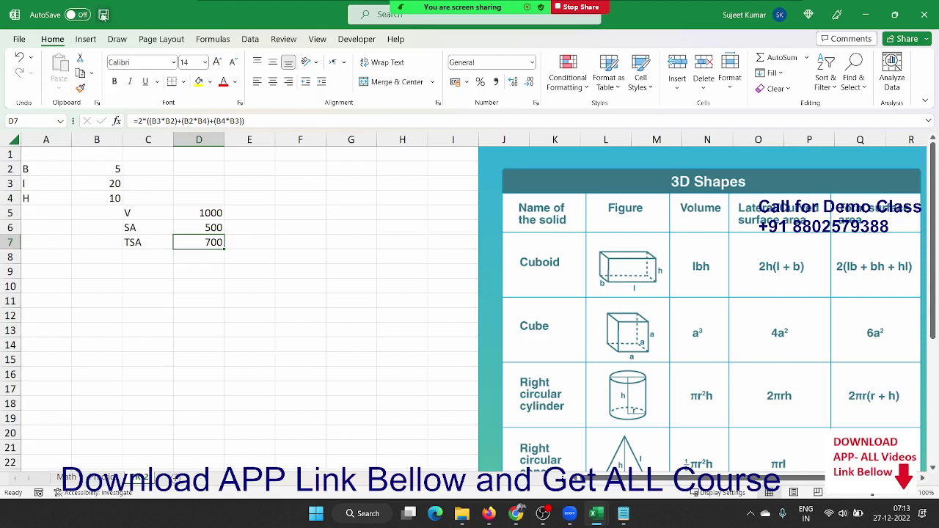